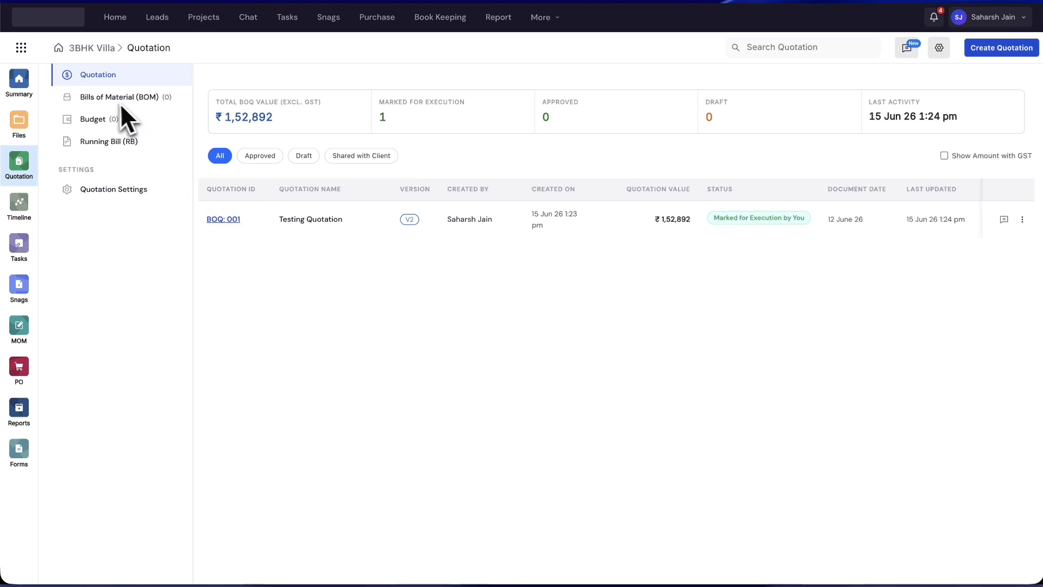
Step: Start creating a bill of materials for the Testing Quotation, BOQ: 001, dismissing the auto-generated BOM announcement
click(139, 98)
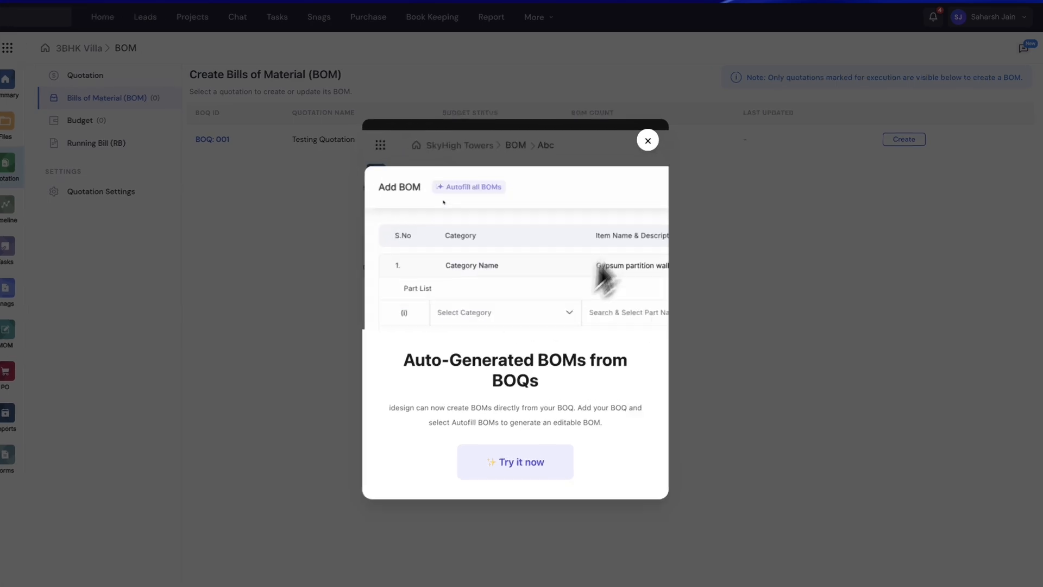
click(647, 140)
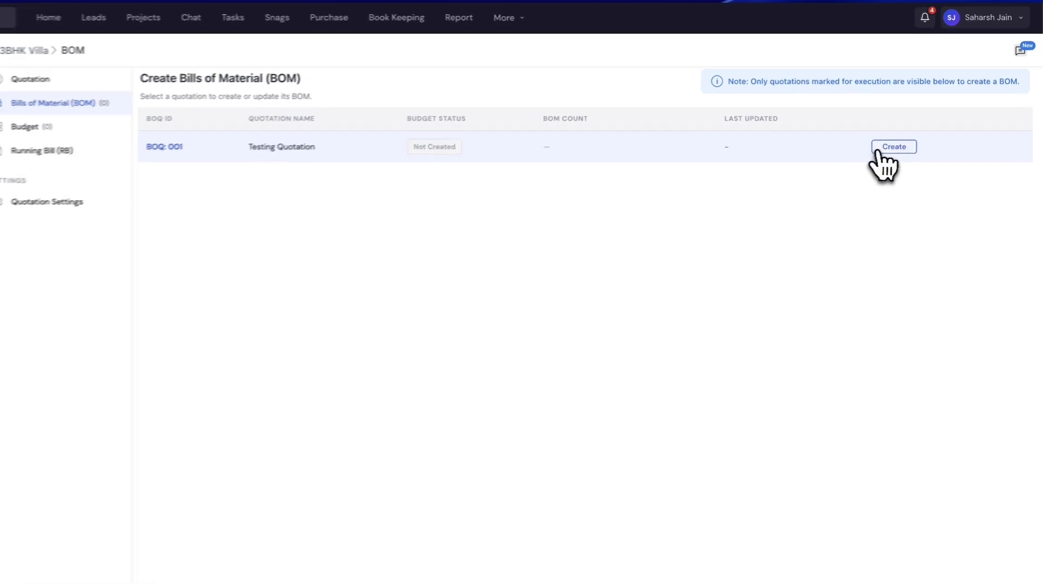
click(904, 138)
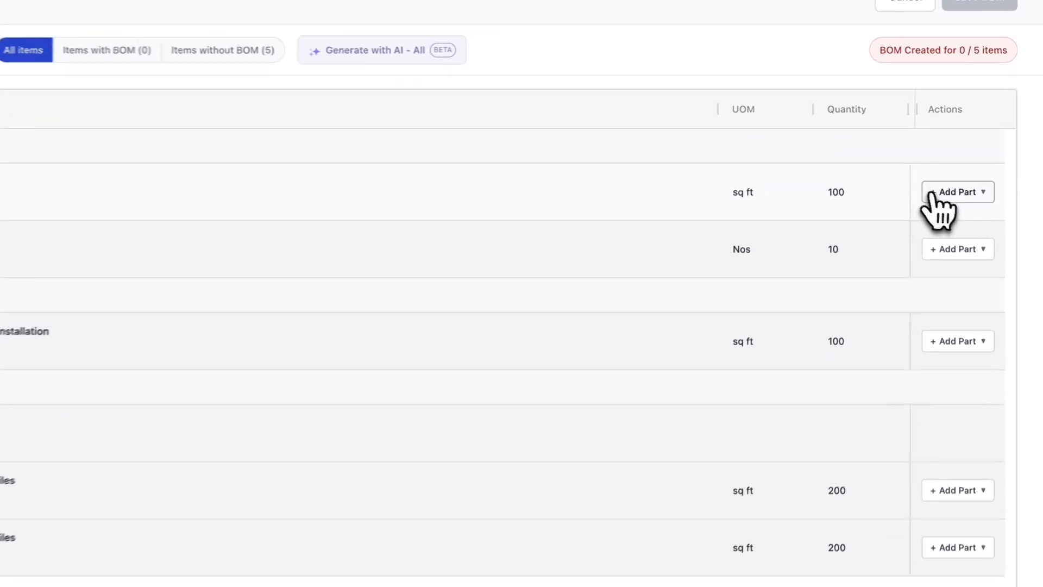
Step: Add one part row under the Wiring item and name it "Wiring Item 1"
click(977, 172)
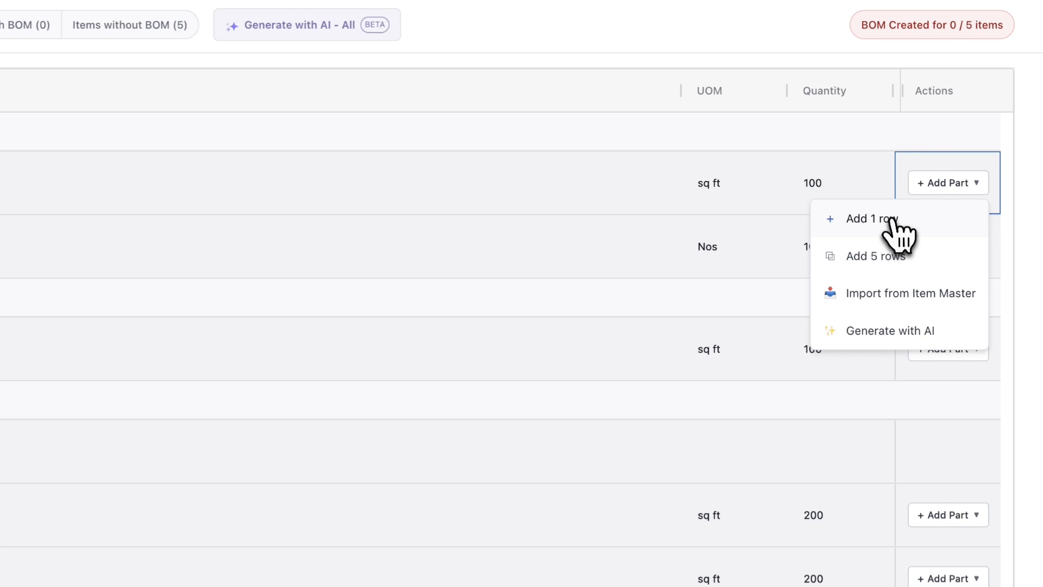
click(890, 220)
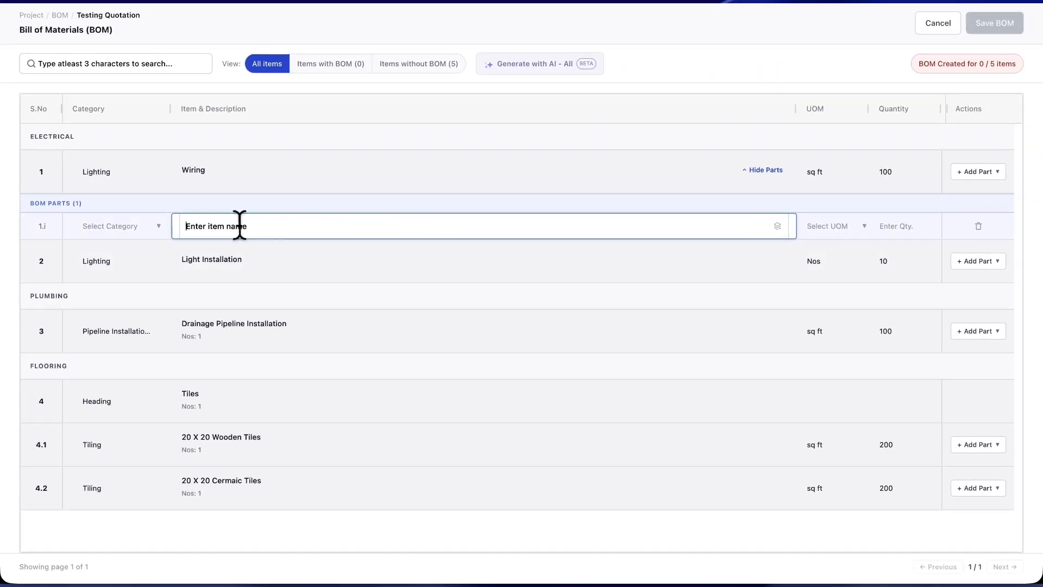
text(Wiring Item 1)
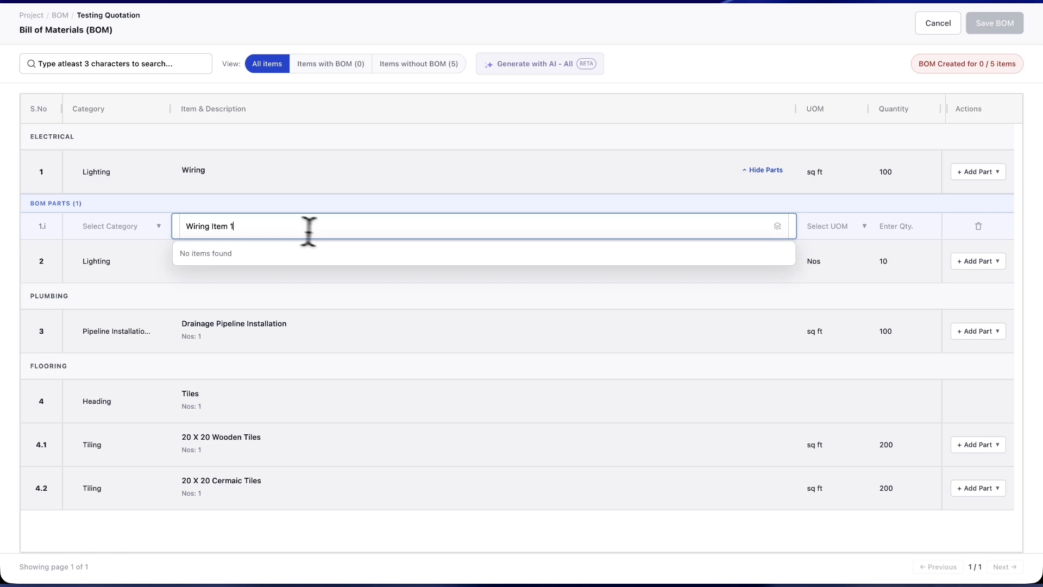
key(Return)
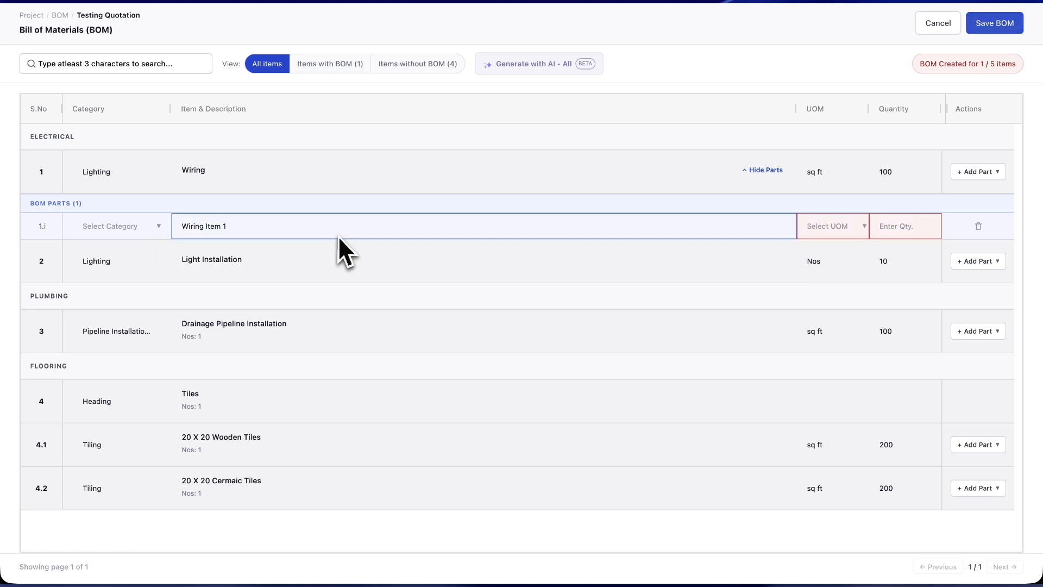
Step: Set the unit of Wiring Item 1 to m and its quantity to 100
click(804, 225)
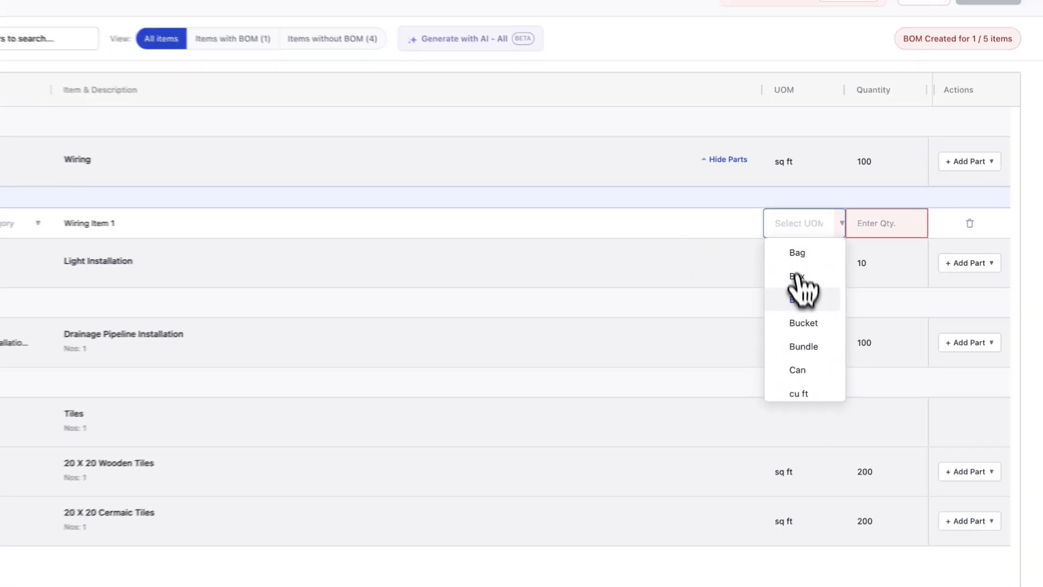
scroll(728, 306, down, 3)
text(m)
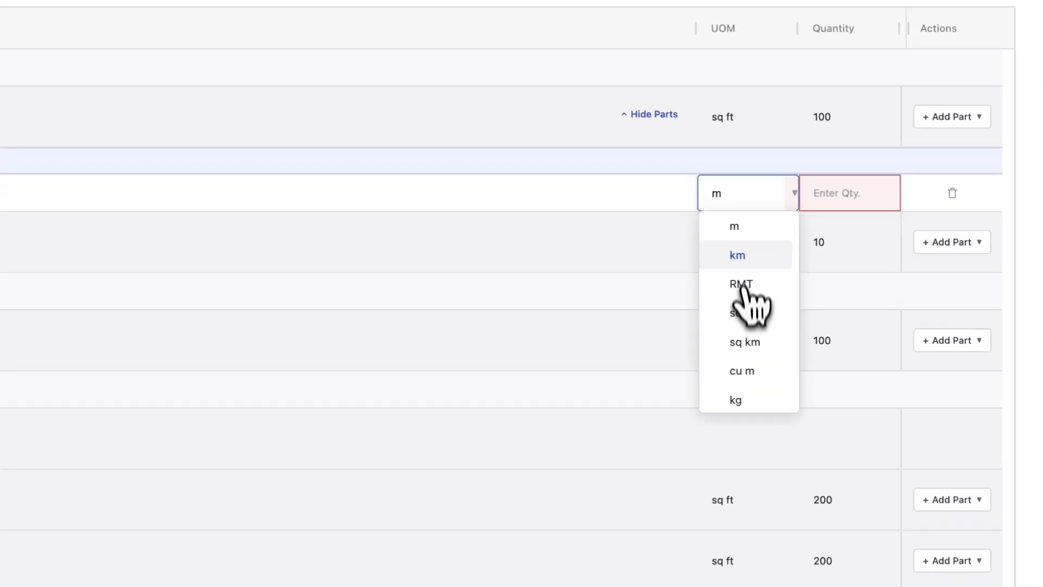
click(815, 249)
double_click(891, 223)
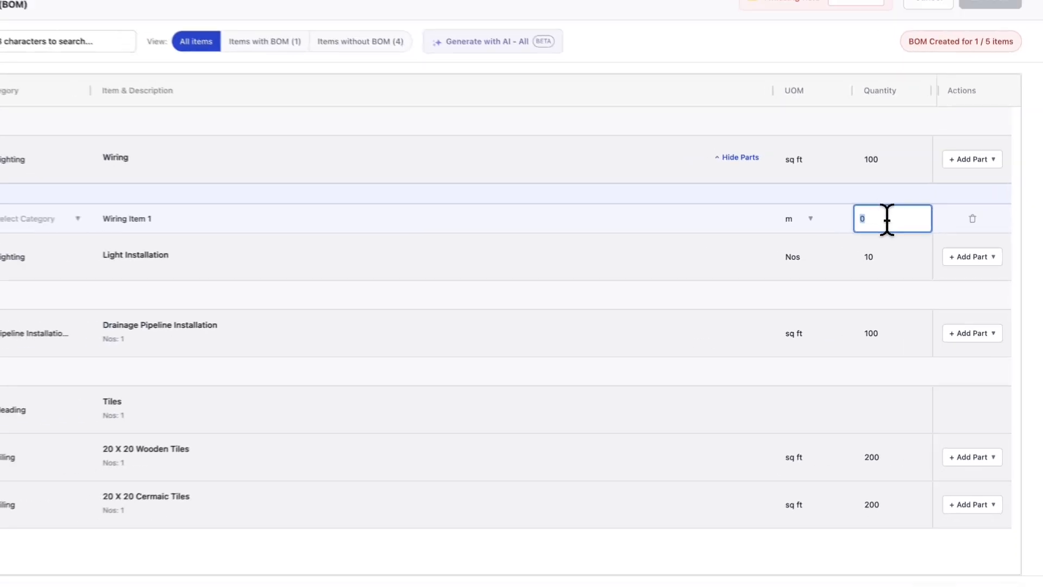
key(BackSpace)
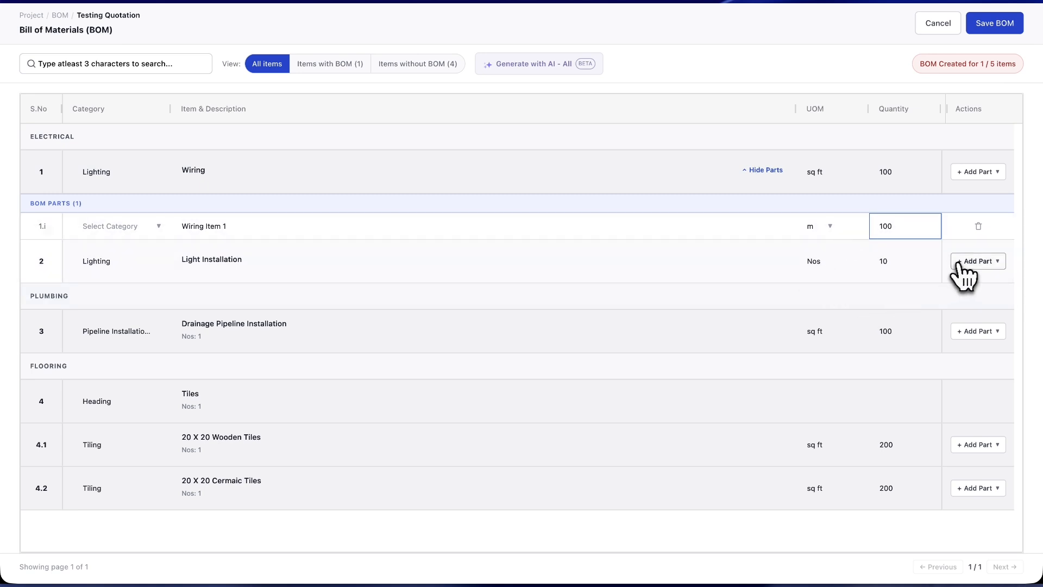
Step: Check the Category Items and Global Item Library sources for importing Light Installation parts from the Item Master, then close the import
click(963, 262)
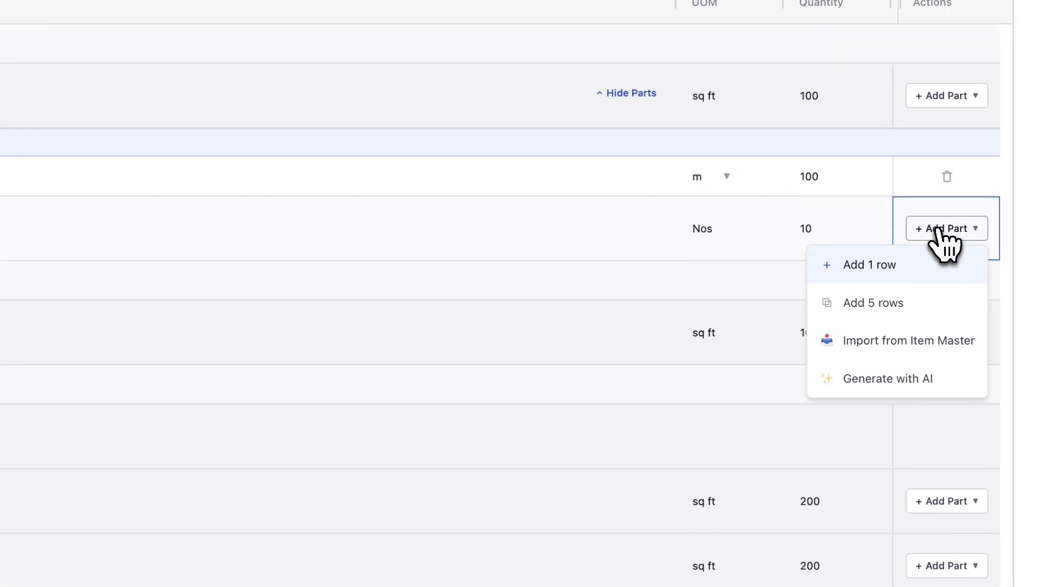
click(894, 341)
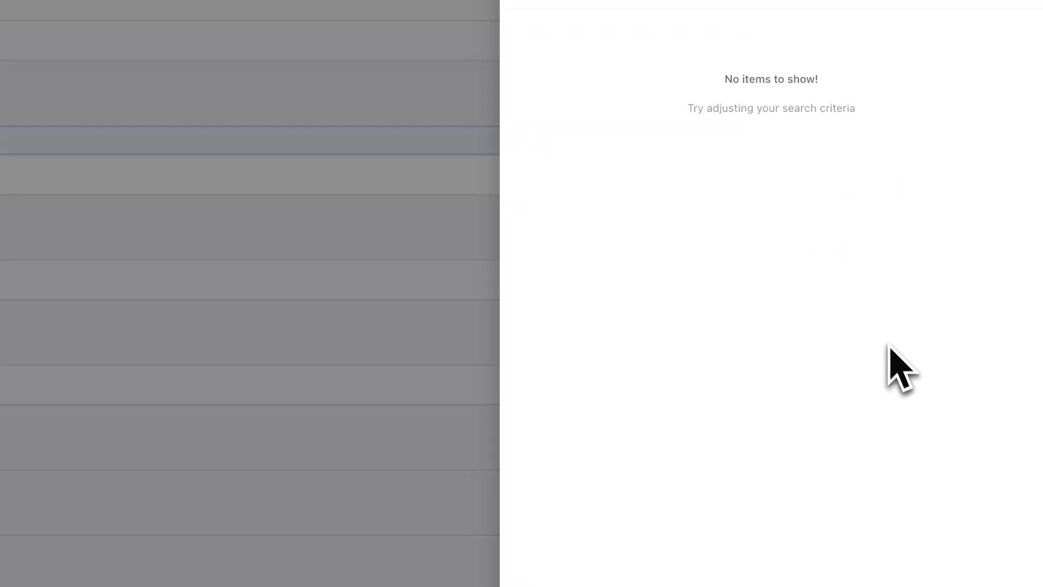
click(870, 89)
click(727, 76)
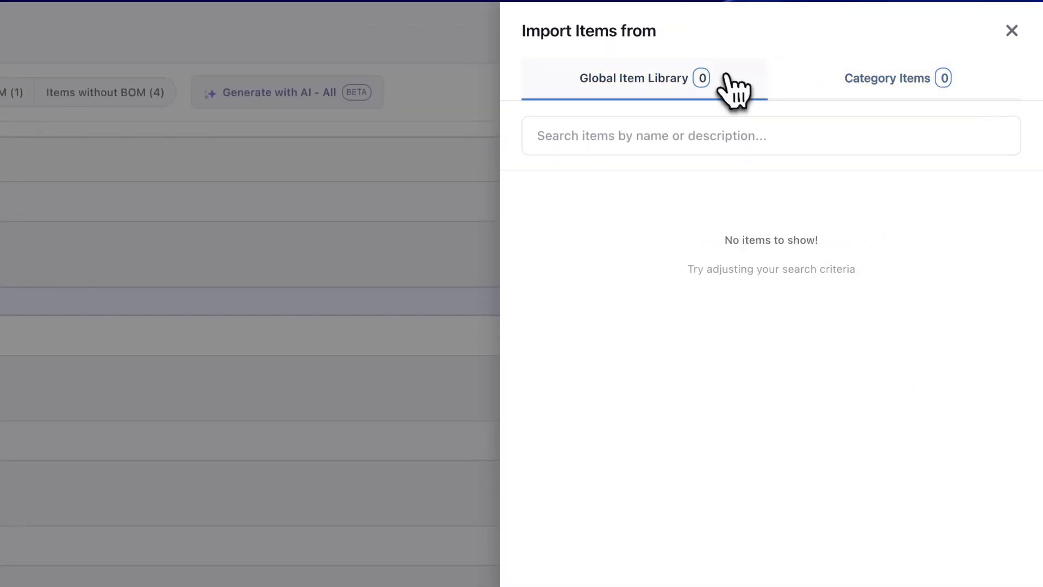
click(1011, 31)
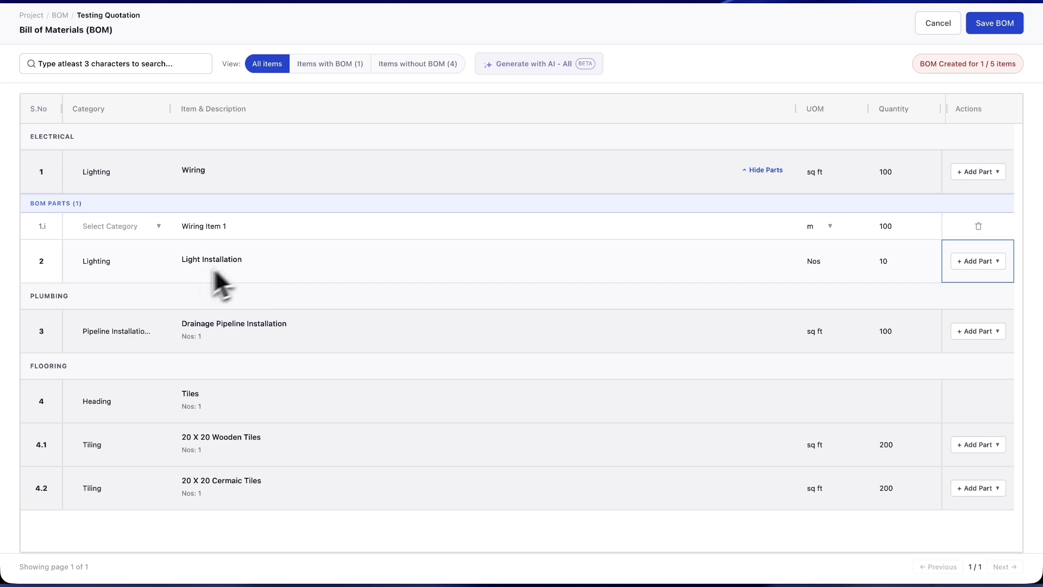
Step: Add one part row under the Light Installation item and name it "LED Light"
click(977, 261)
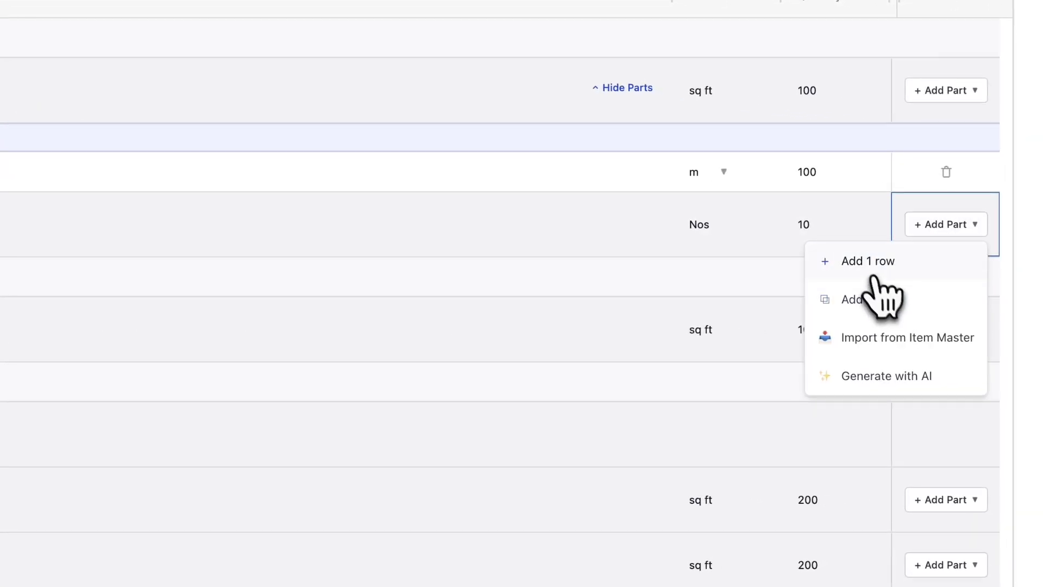
click(873, 274)
click(59, 307)
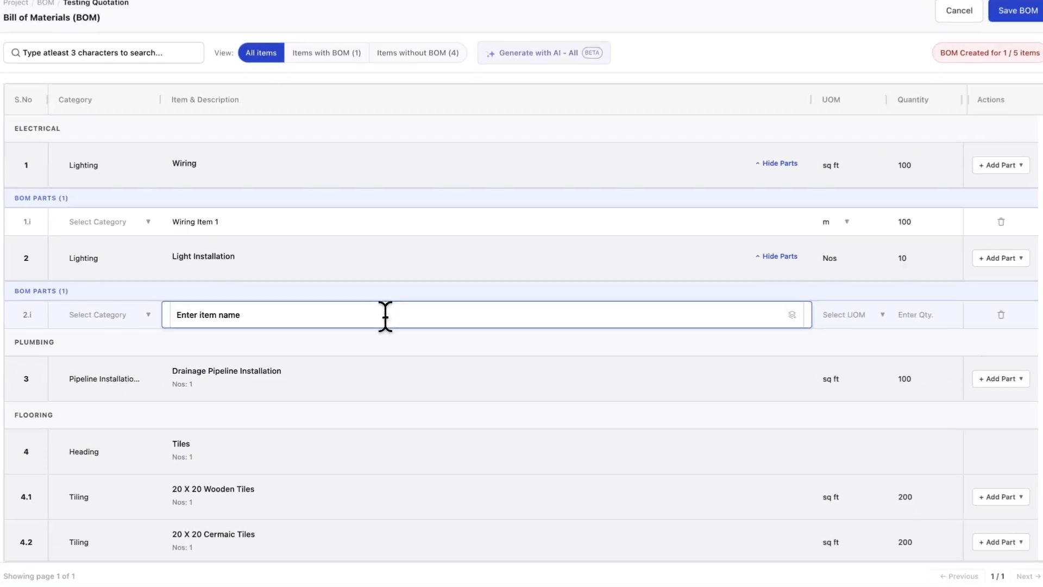
text(LED Li)
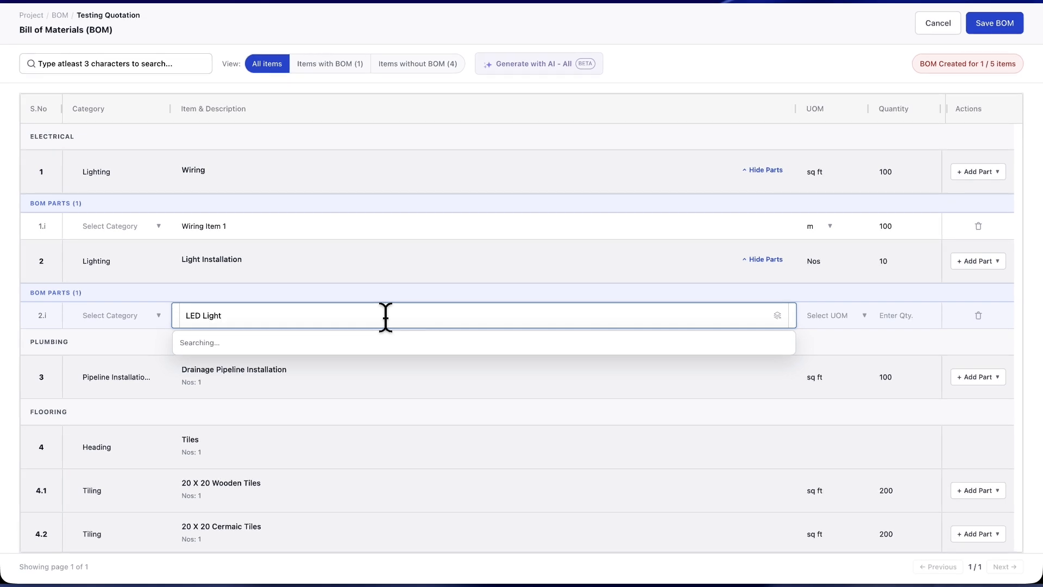
text(ght)
Step: Set the unit of the LED Light part to Nos and its quantity to 5
click(809, 315)
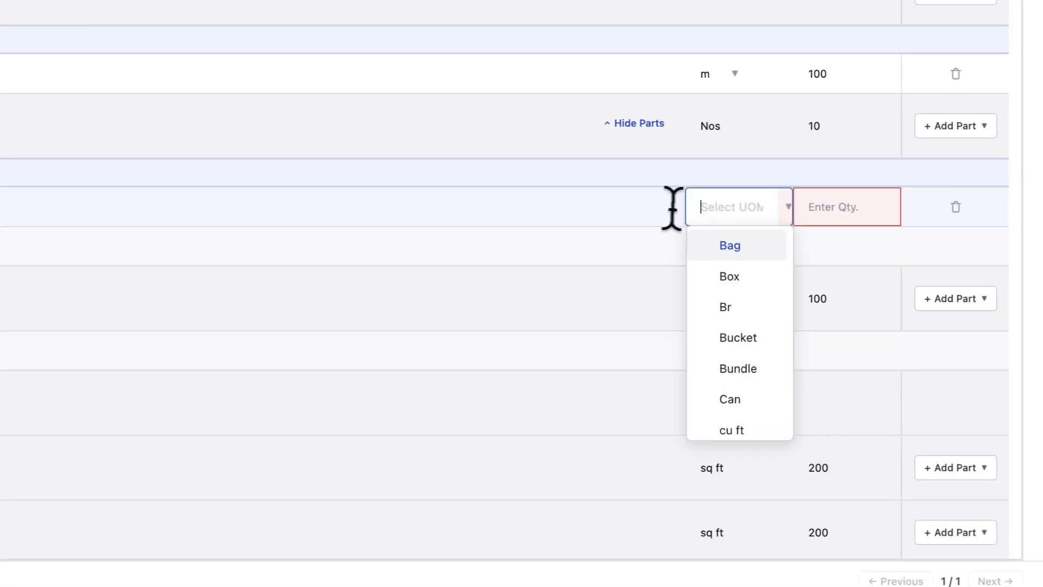
text(l)
key(BackSpace)
text(Nos)
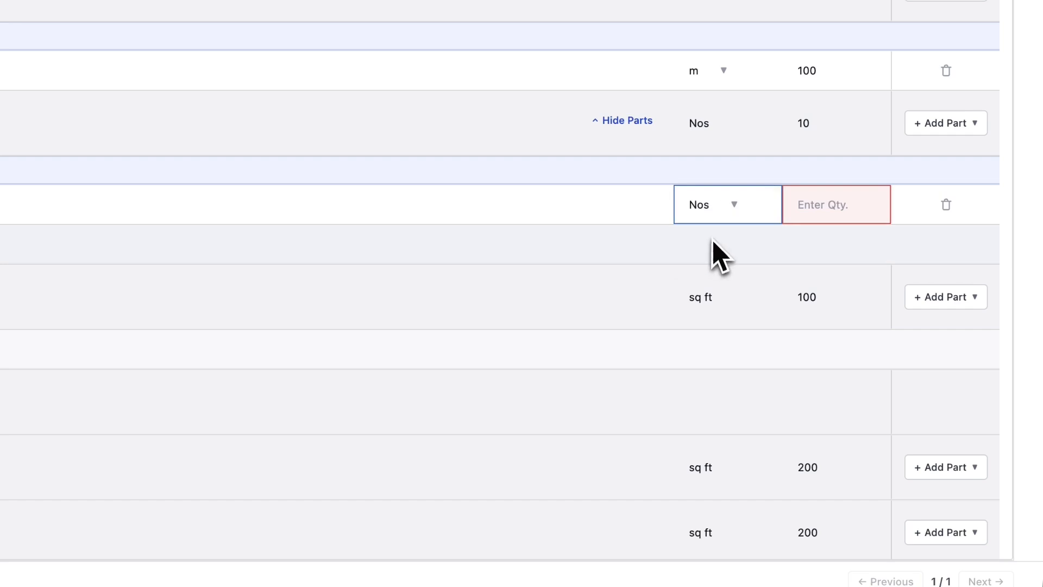
click(852, 203)
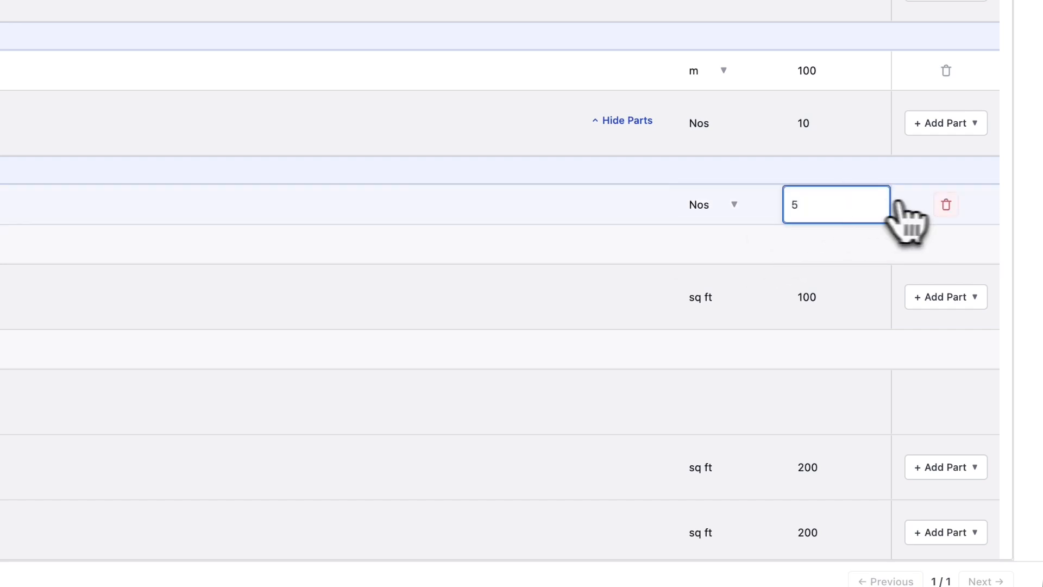
Step: Add a second part row under Light Installation and name it "Halogen Lights"
click(938, 136)
click(869, 159)
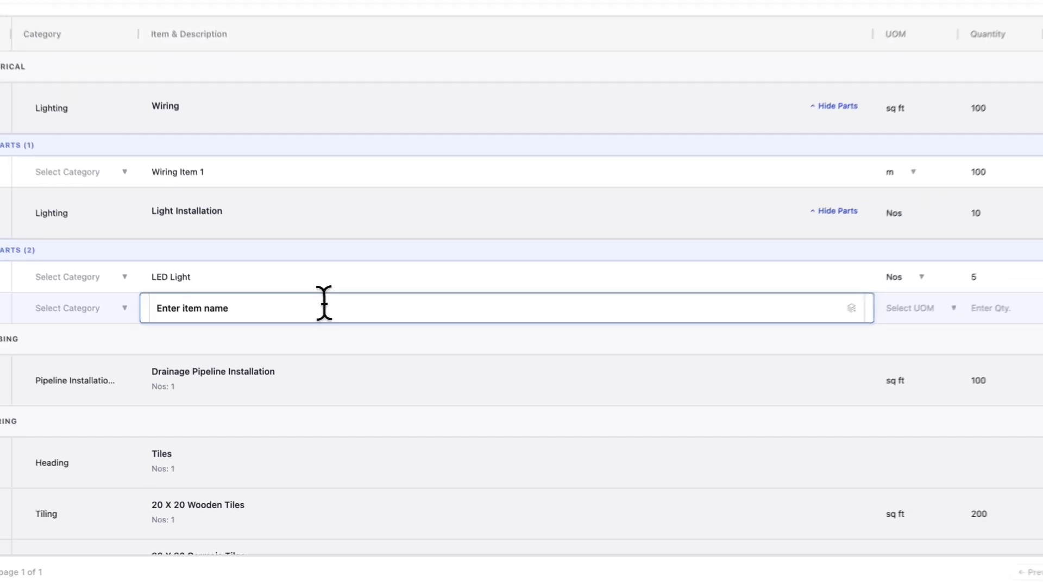
text(Halogen Lights)
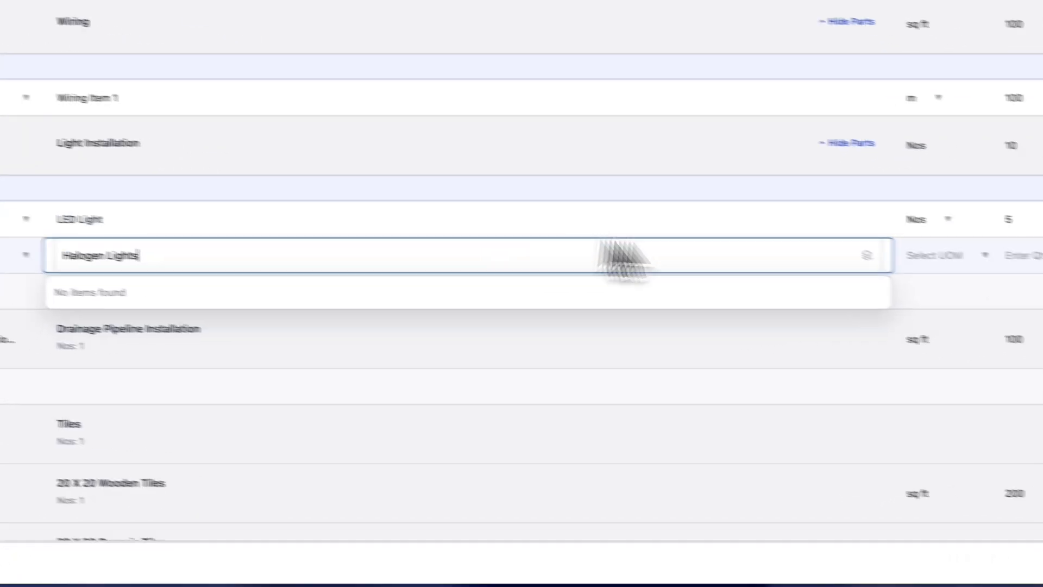
Step: Set the unit of the Halogen Lights part to Nos and its quantity to 5
click(828, 343)
click(745, 228)
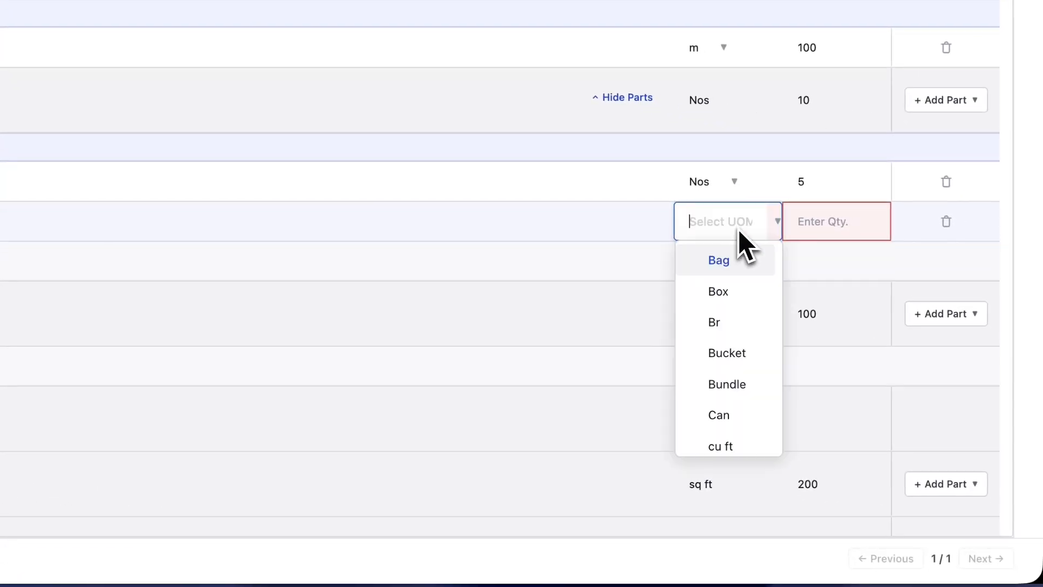
text(No)
click(732, 262)
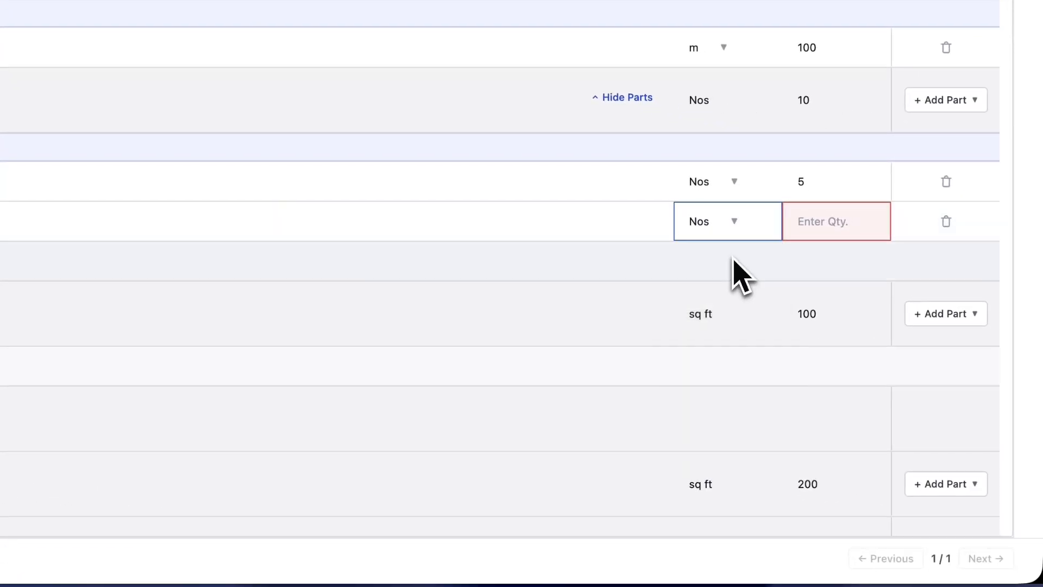
click(820, 229)
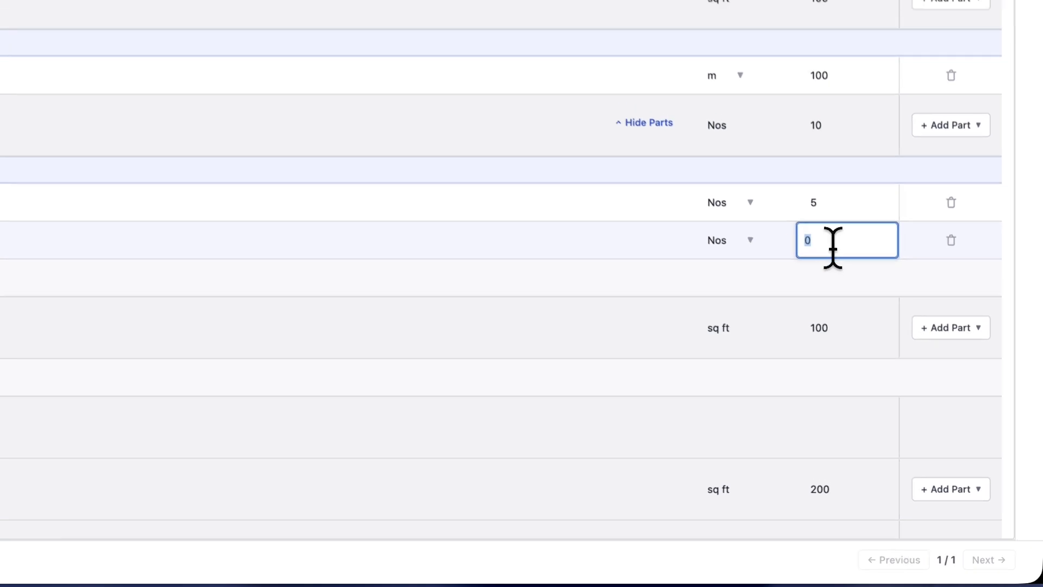
text(5)
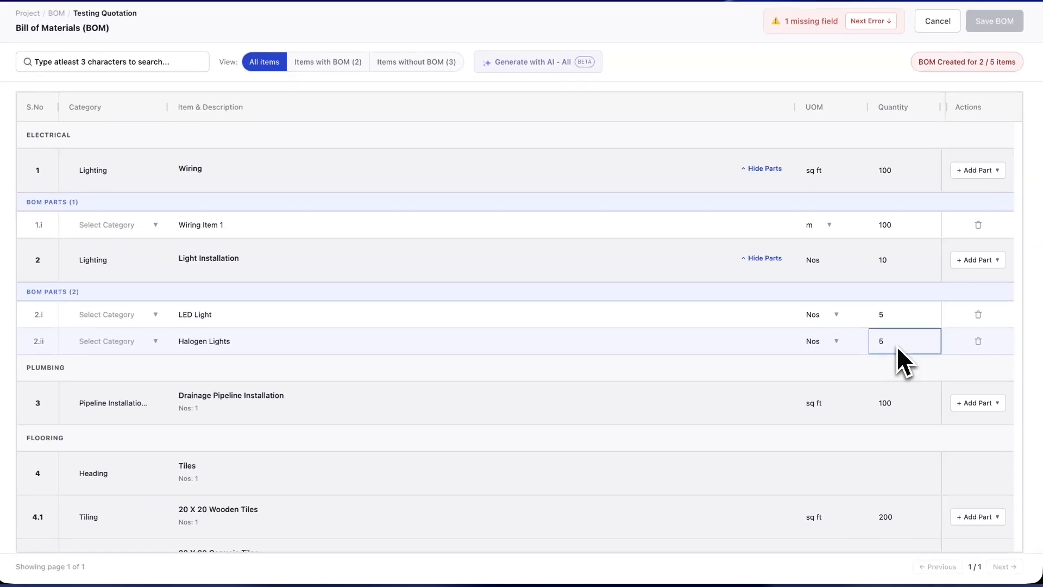
Step: Generate the parts for the Drainage Pipeline Installation item with AI
scroll(756, 326, down, 1)
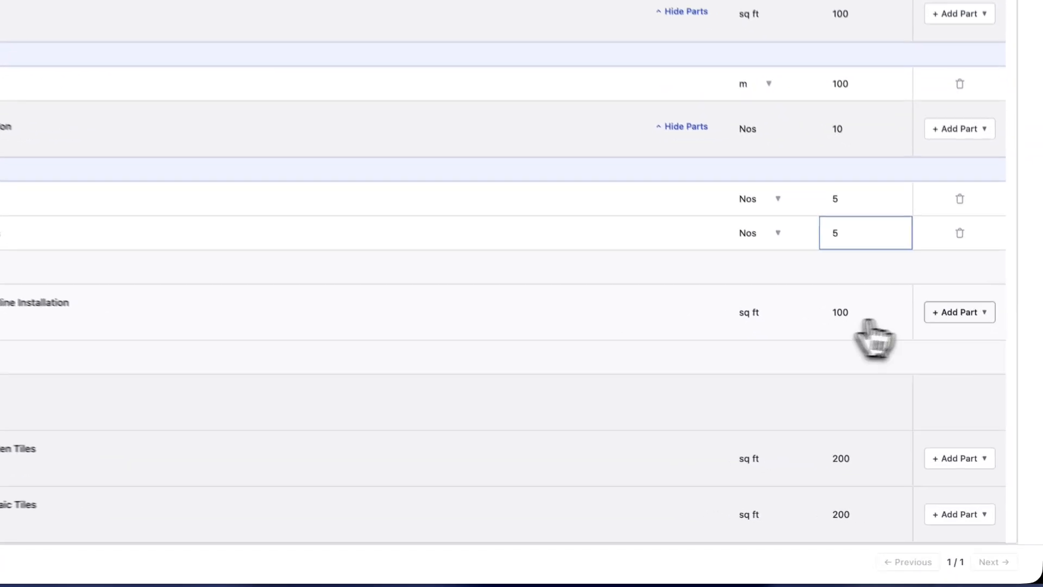
click(978, 372)
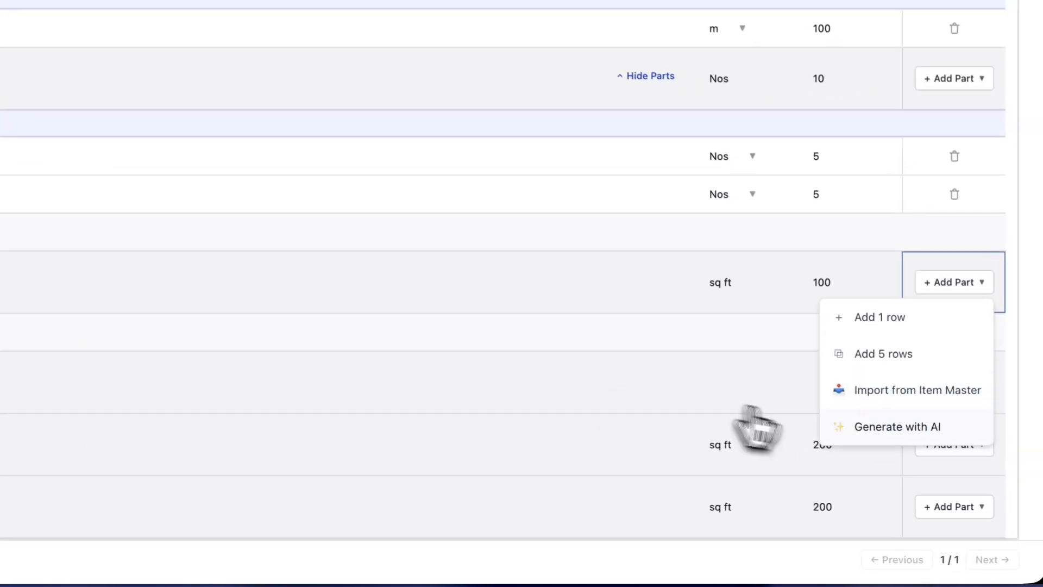
click(918, 474)
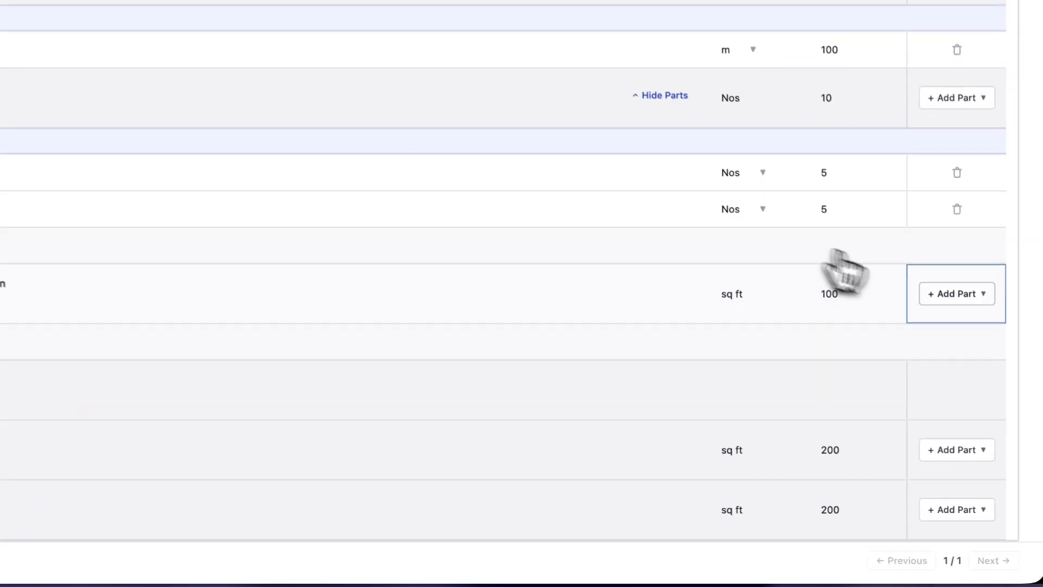
click(957, 293)
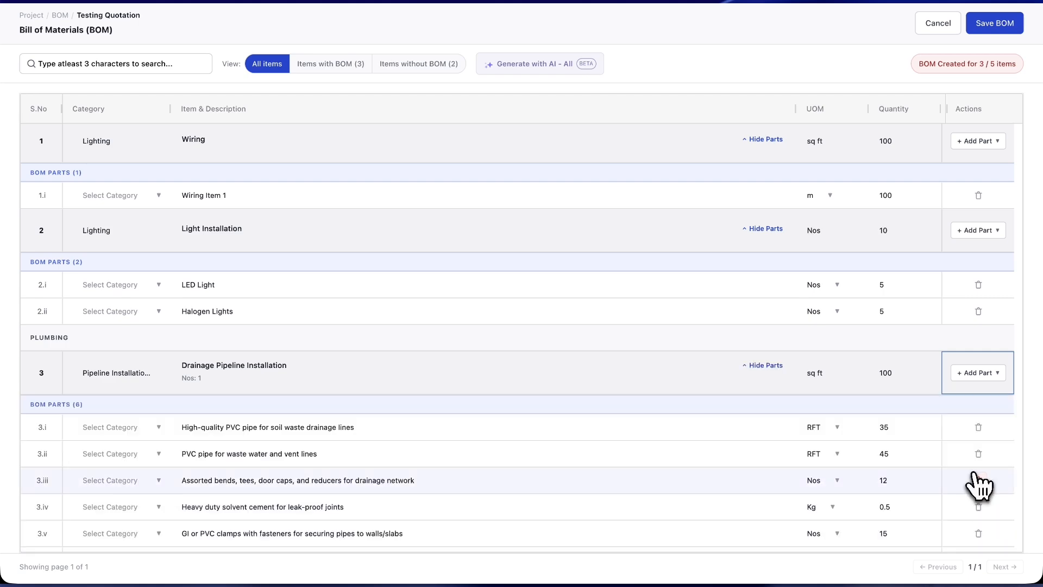
Step: Examine the AI-generated parts under Drainage Pipeline Installation, including the description, unit and quantity of the Nahani traps part
scroll(740, 431, down, 3)
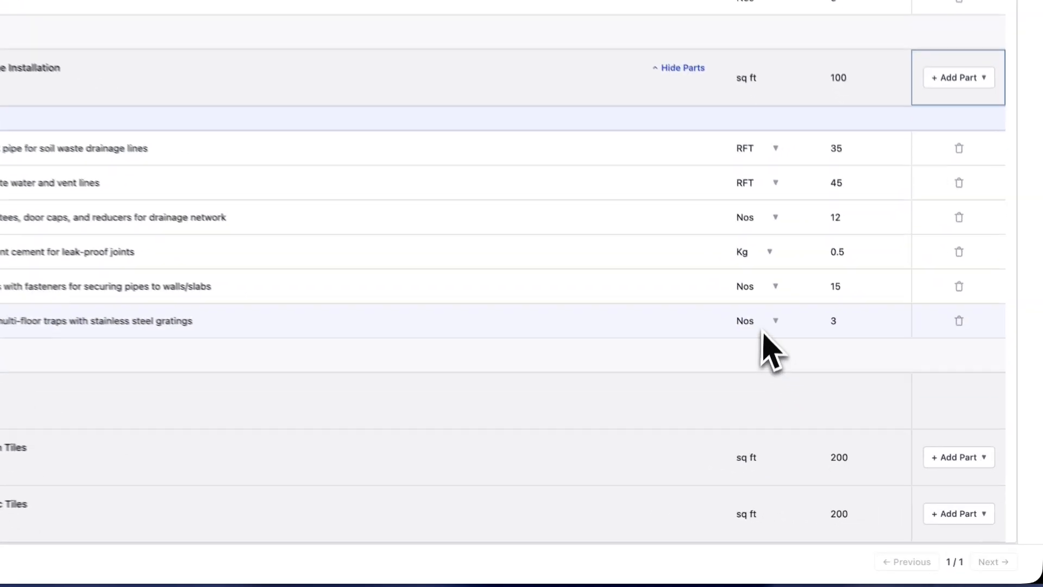
click(774, 322)
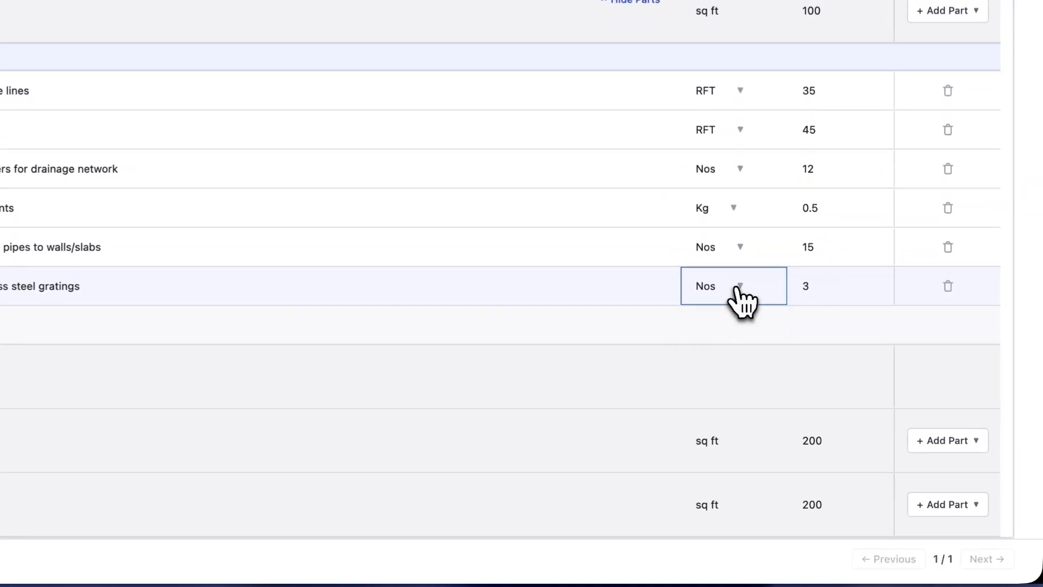
click(689, 329)
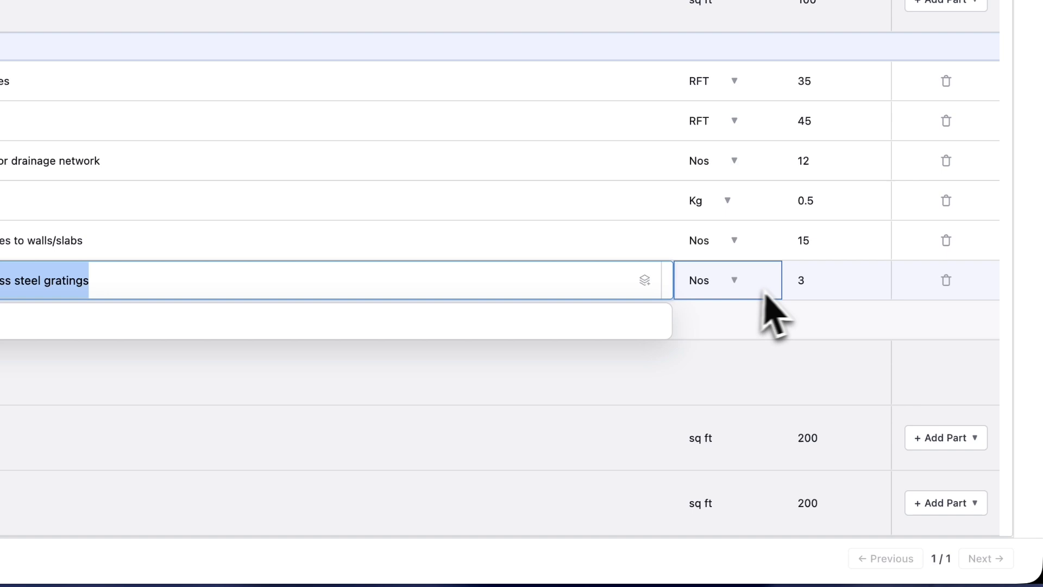
click(799, 281)
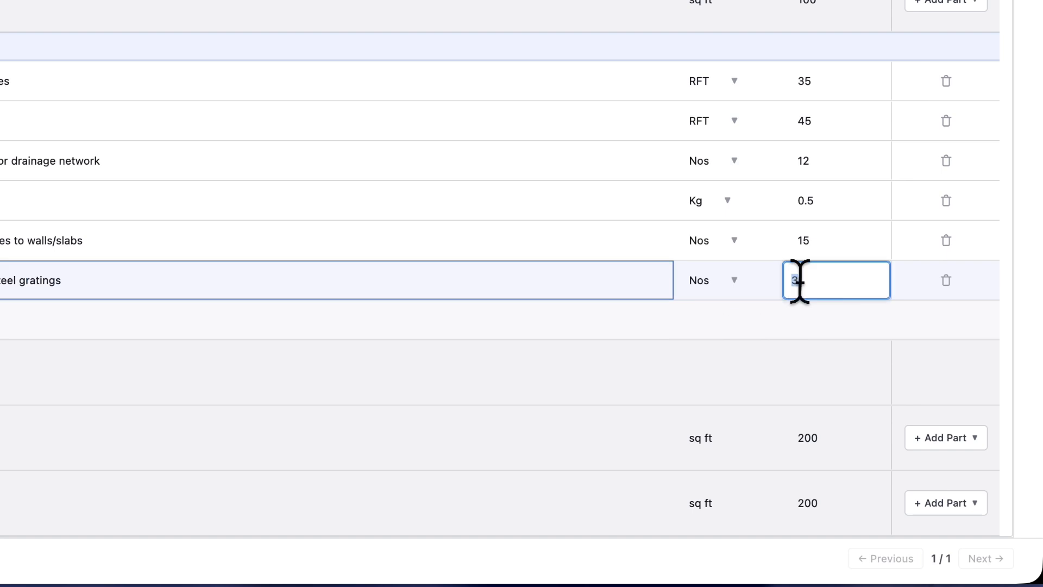
click(561, 287)
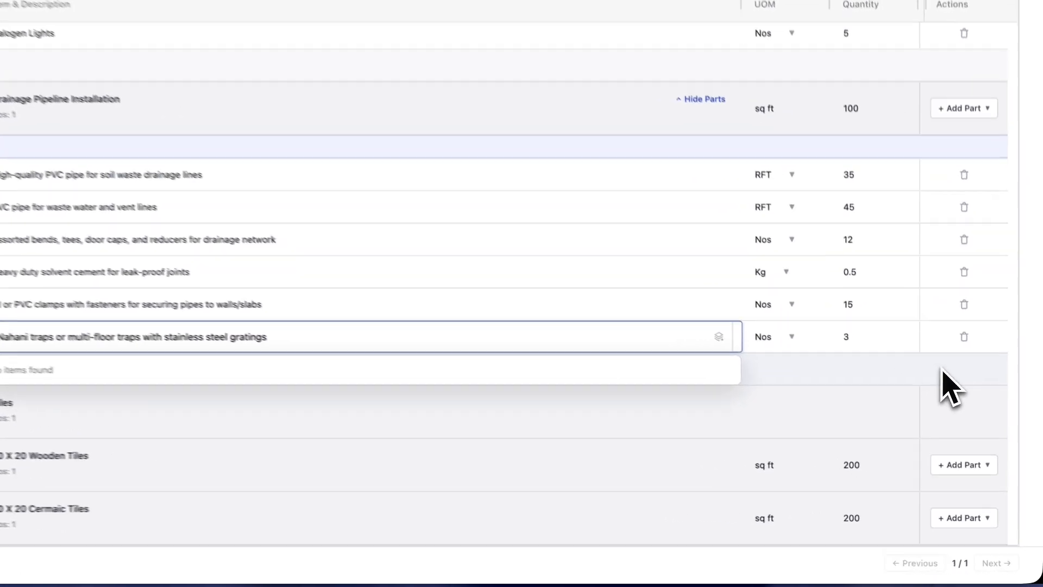
click(942, 368)
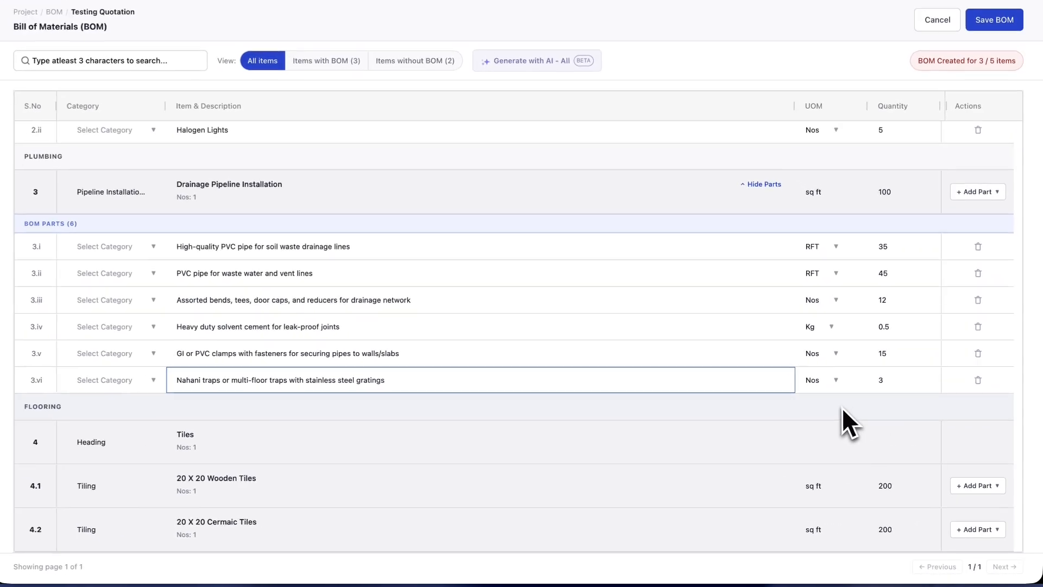
scroll(869, 309, up, 3)
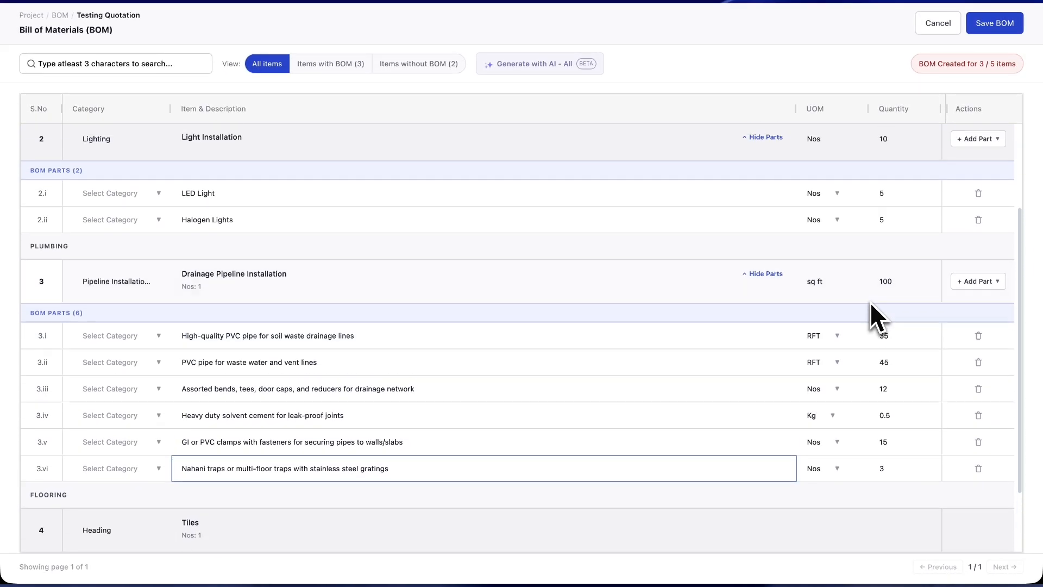
scroll(869, 304, up, 3)
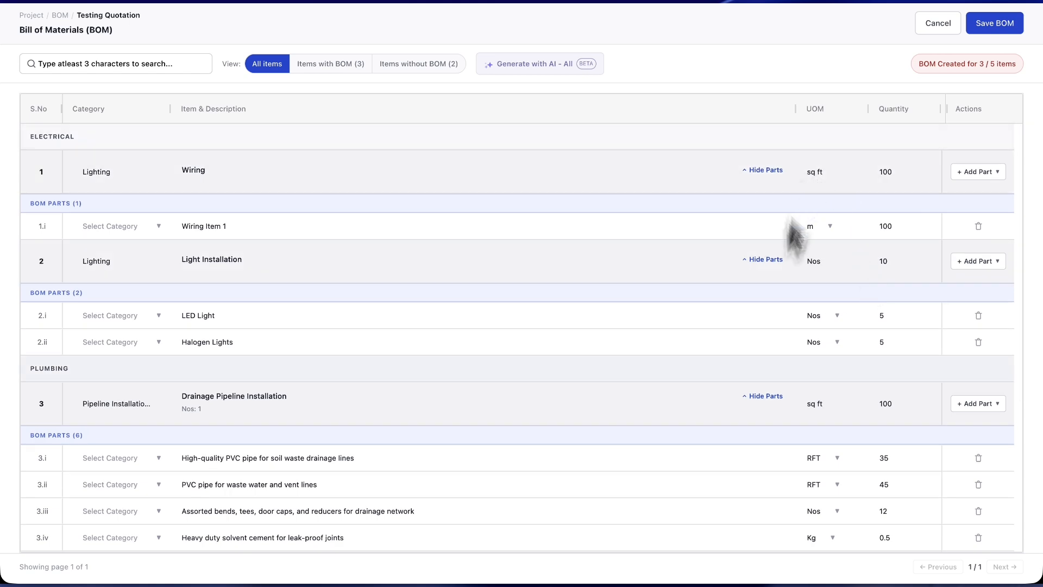
Step: Generate BOM parts with AI for all items of the quotation at once
scroll(777, 478, down, 4)
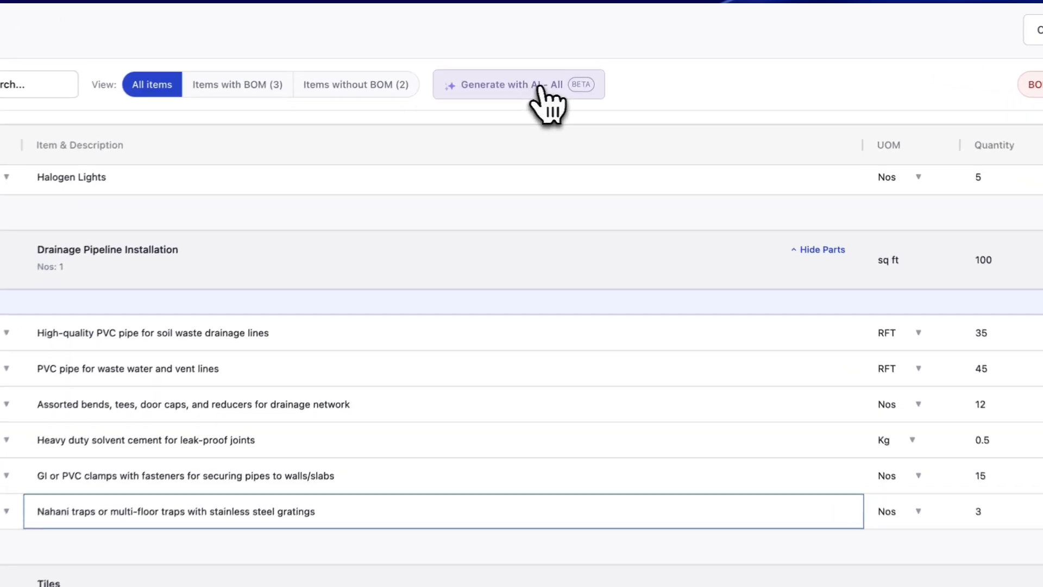
click(557, 69)
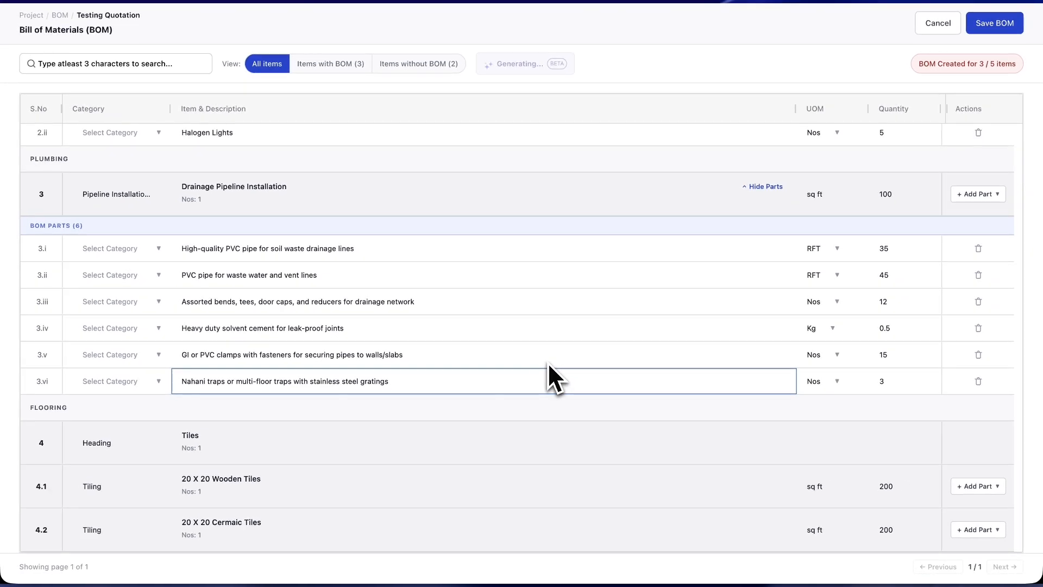
scroll(557, 304, up, 5)
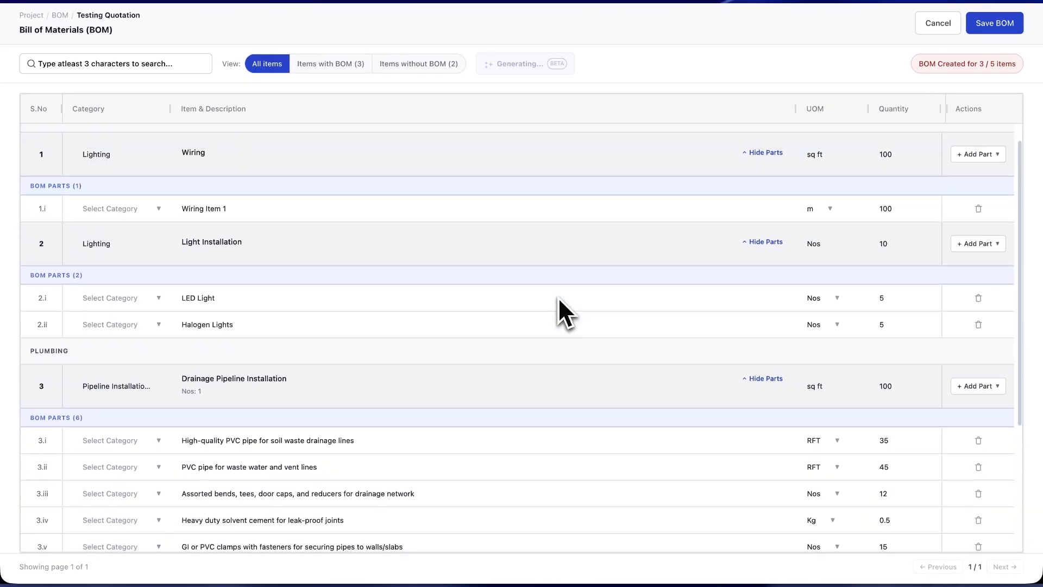
Step: Review the parts generated for the wiring, light installation, drainage pipeline, wooden tiles and ceramic tiles items
scroll(559, 297, down, 3)
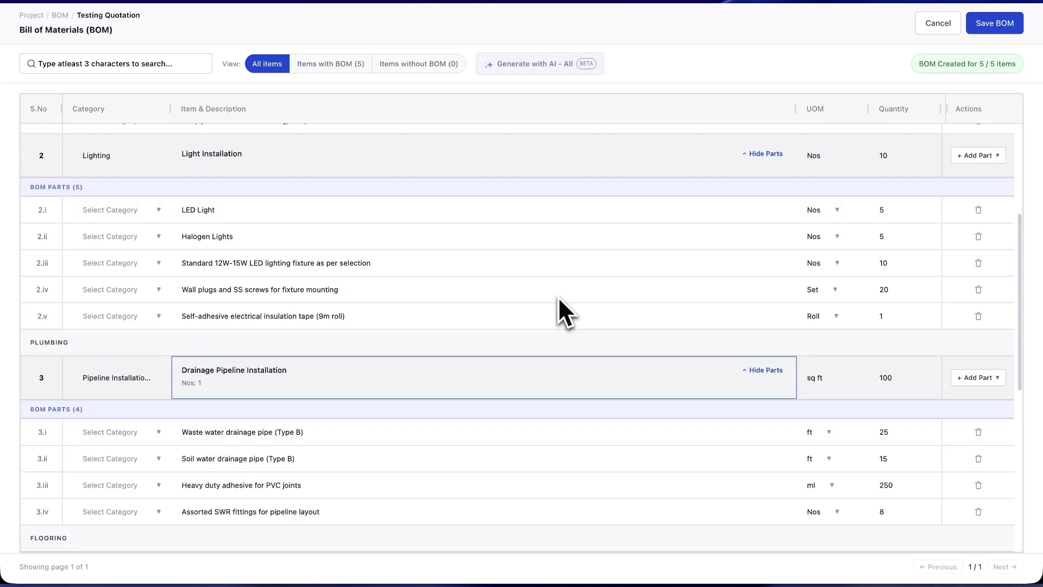
scroll(558, 296, down, 7)
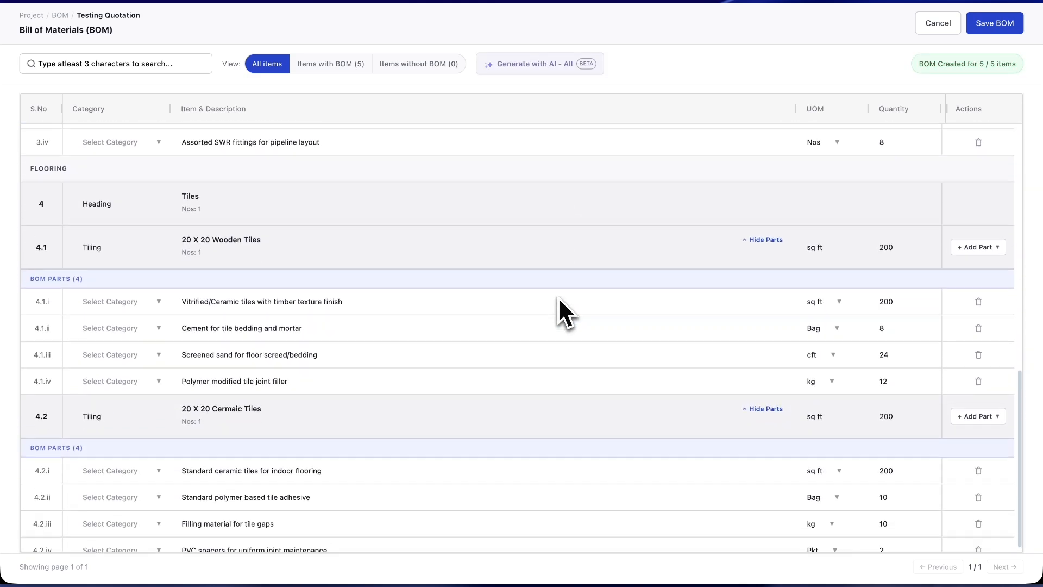
scroll(558, 300, up, 11)
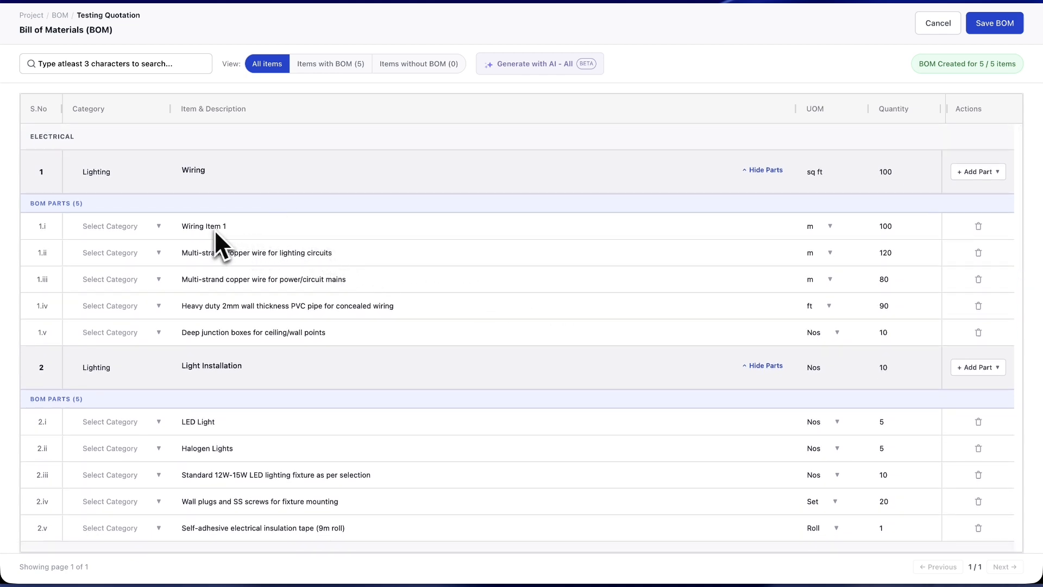
scroll(207, 229, down, 1)
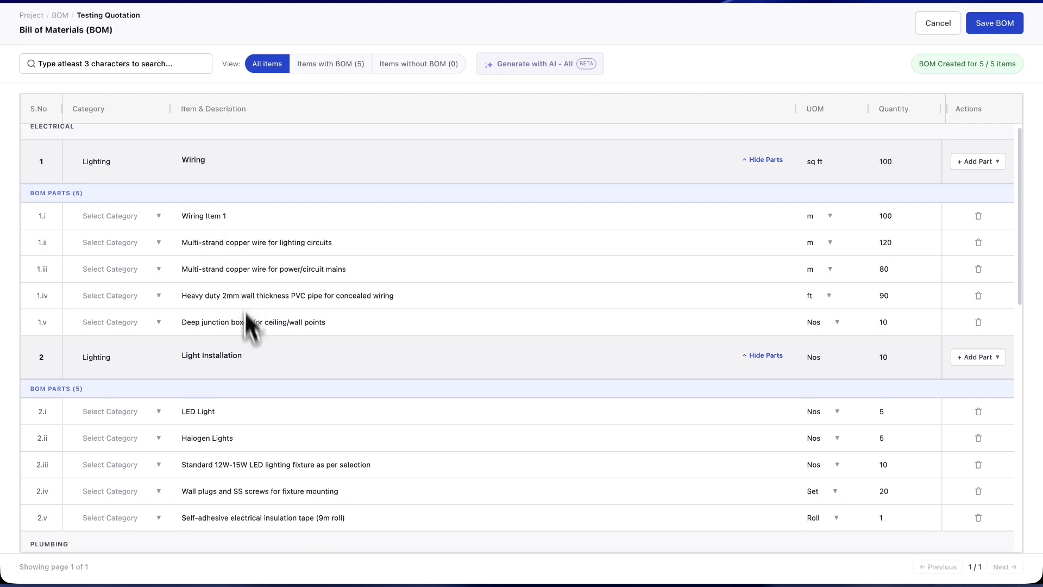
scroll(236, 312, down, 3)
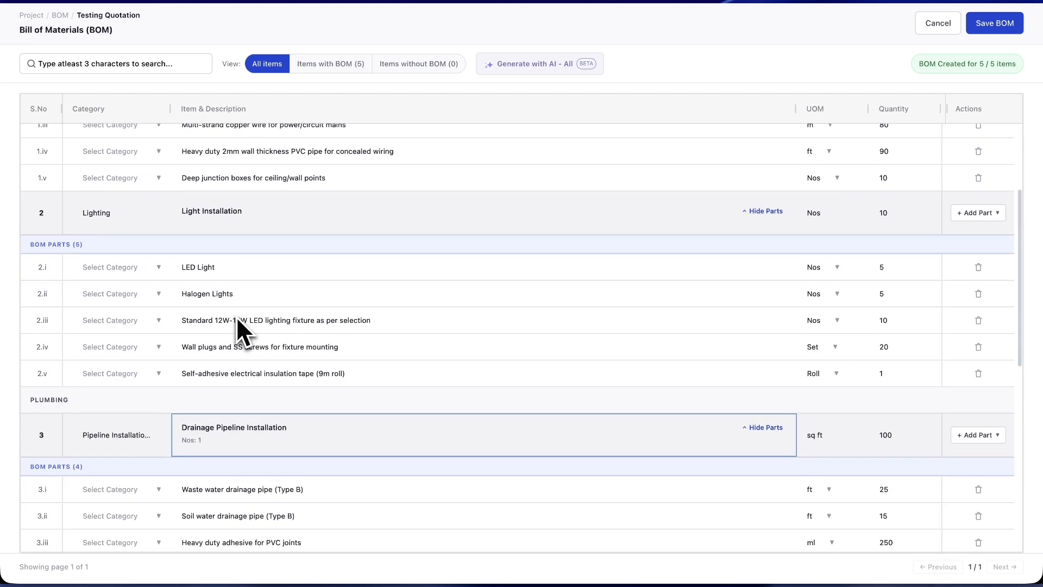
scroll(236, 316, down, 3)
scroll(236, 317, down, 5)
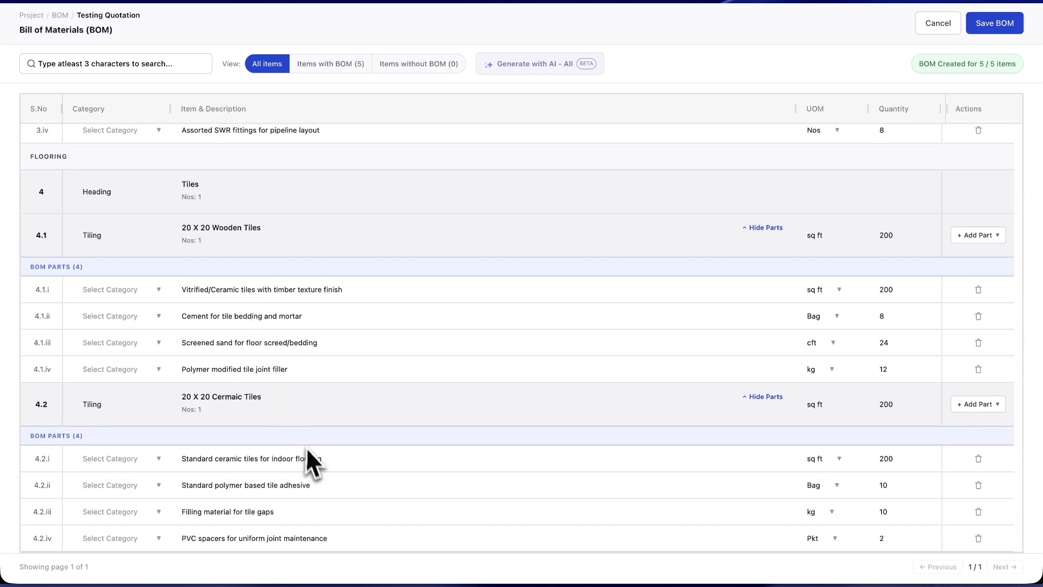
scroll(667, 332, up, 1)
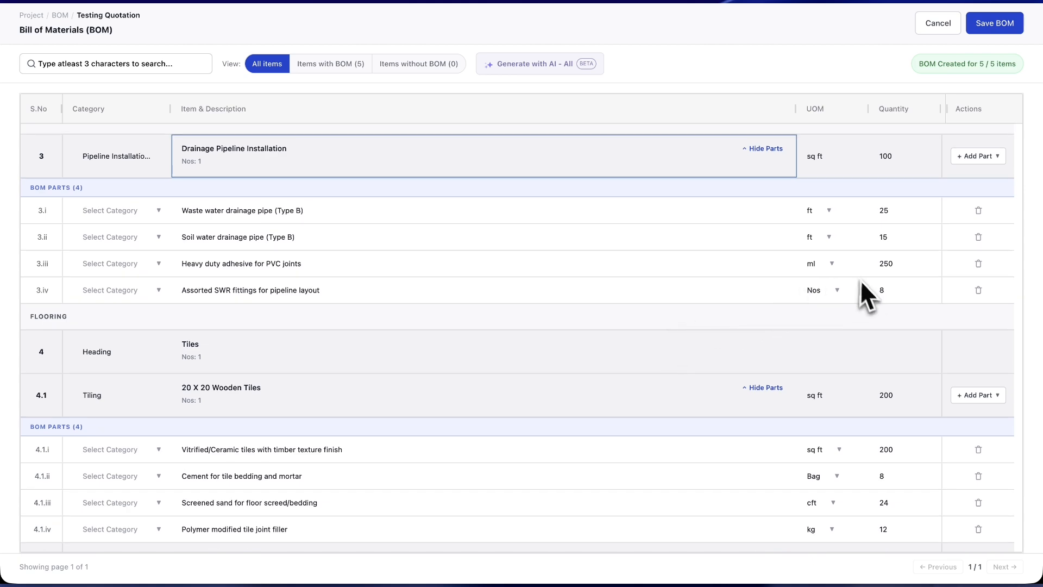
Step: Delete the heavy duty PVC adhesive from Drainage Pipeline Installation, and Halogen Lights and the electrical insulation tape from Light Installation
click(978, 263)
scroll(969, 255, up, 3)
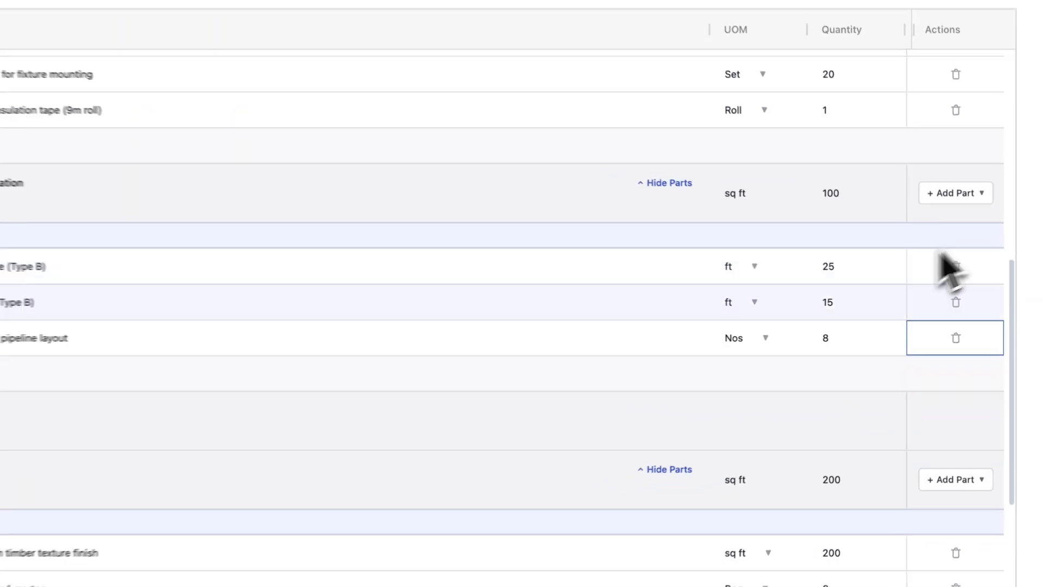
scroll(862, 331, up, 3)
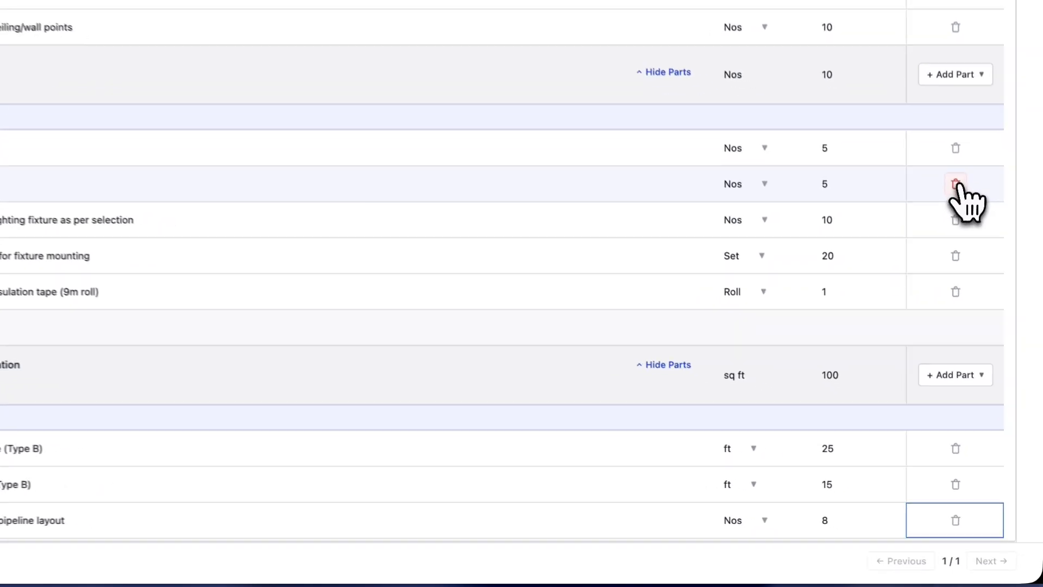
click(956, 185)
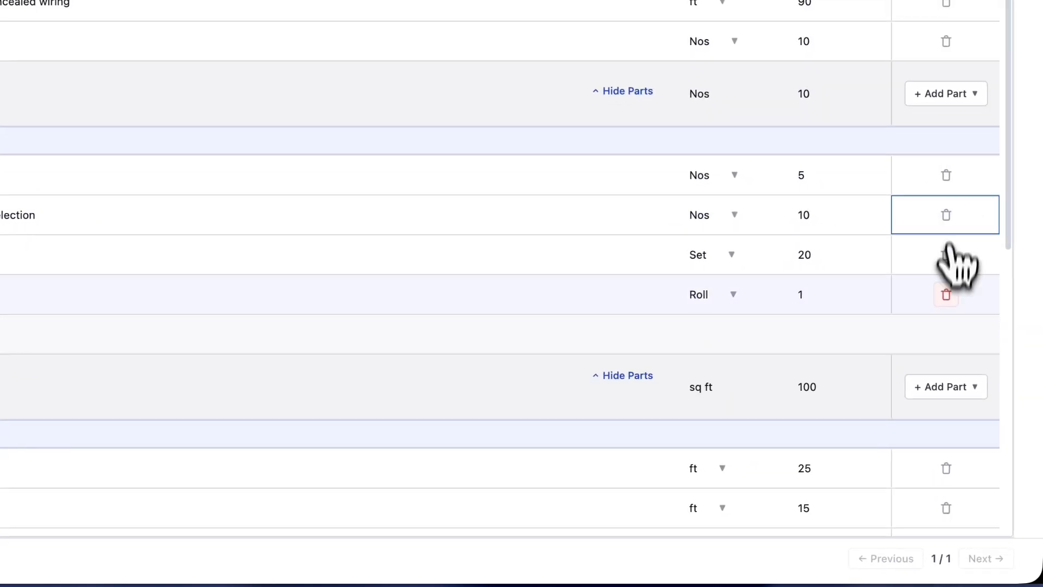
click(948, 294)
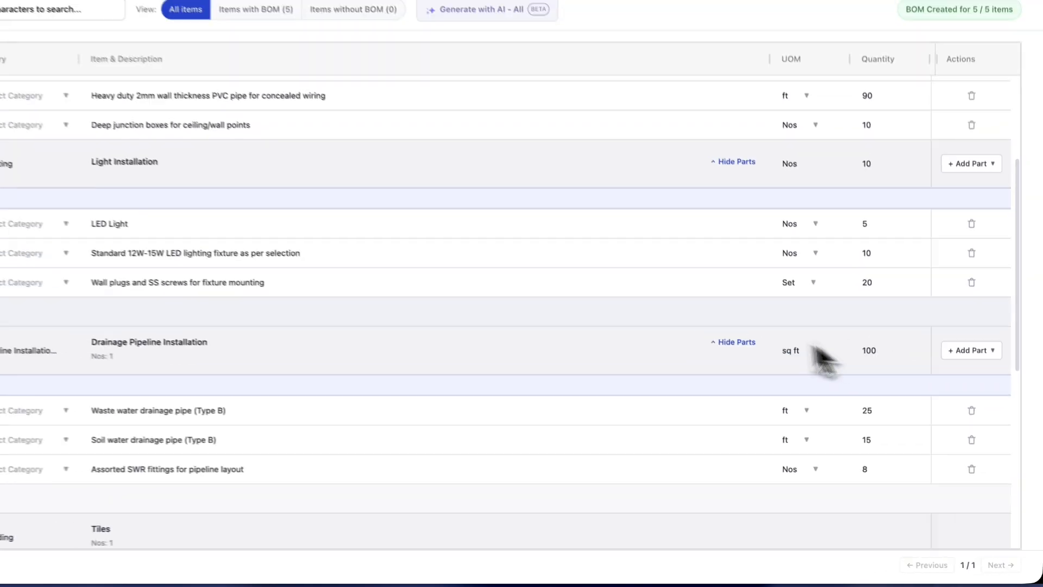
Step: Check the remaining parts down to the flooring tiles and save the bill of materials
scroll(751, 350, down, 6)
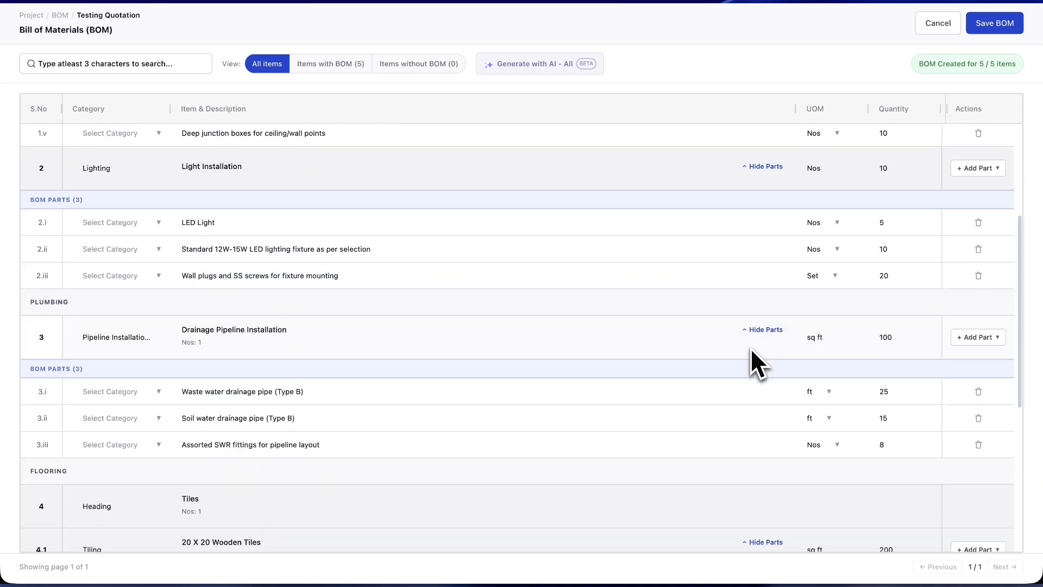
scroll(685, 300, down, 4)
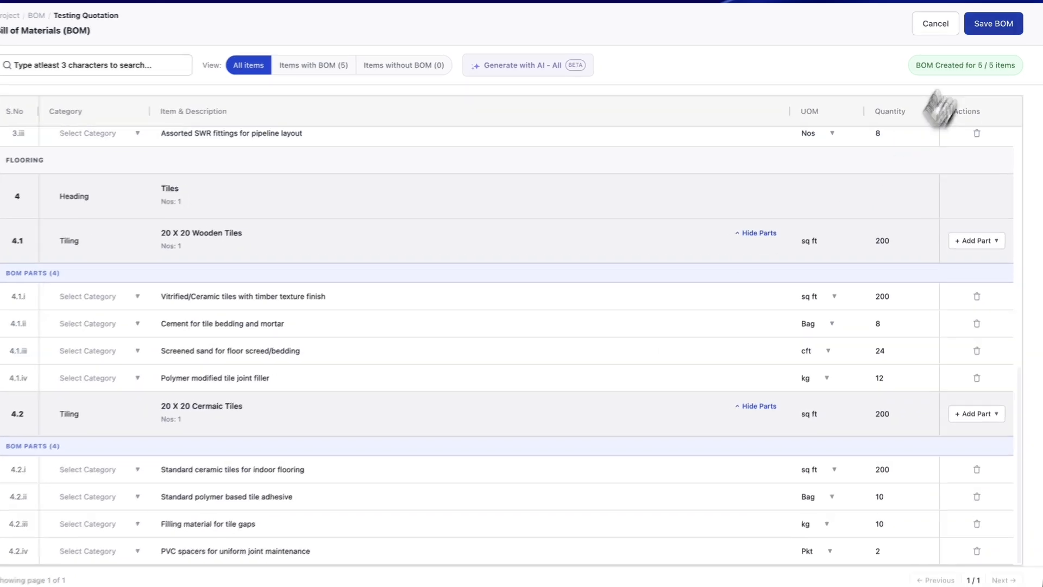
click(979, 25)
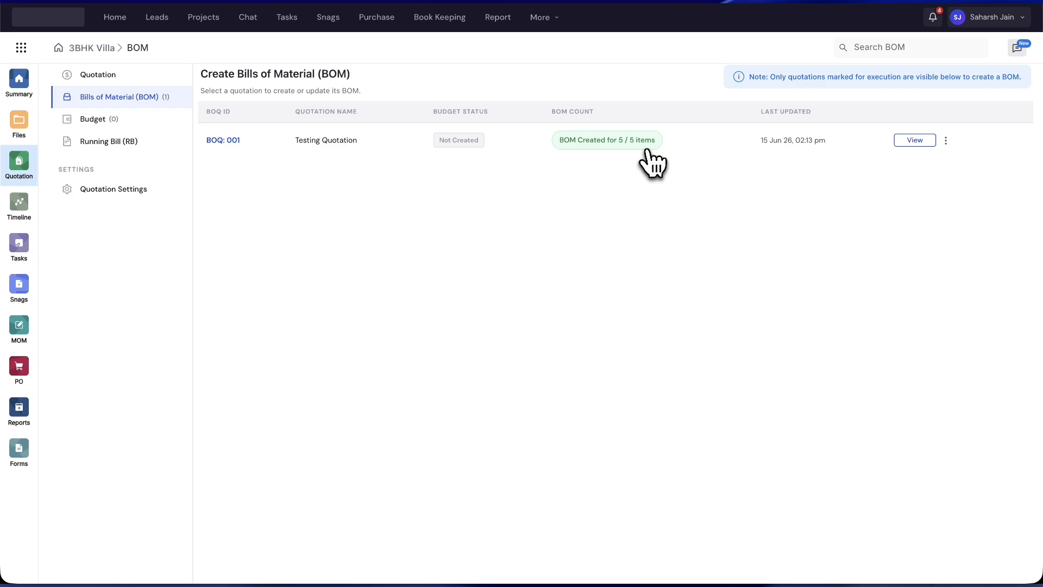
Step: Open the project's budgets and start creating a budget for the Testing Quotation
click(148, 125)
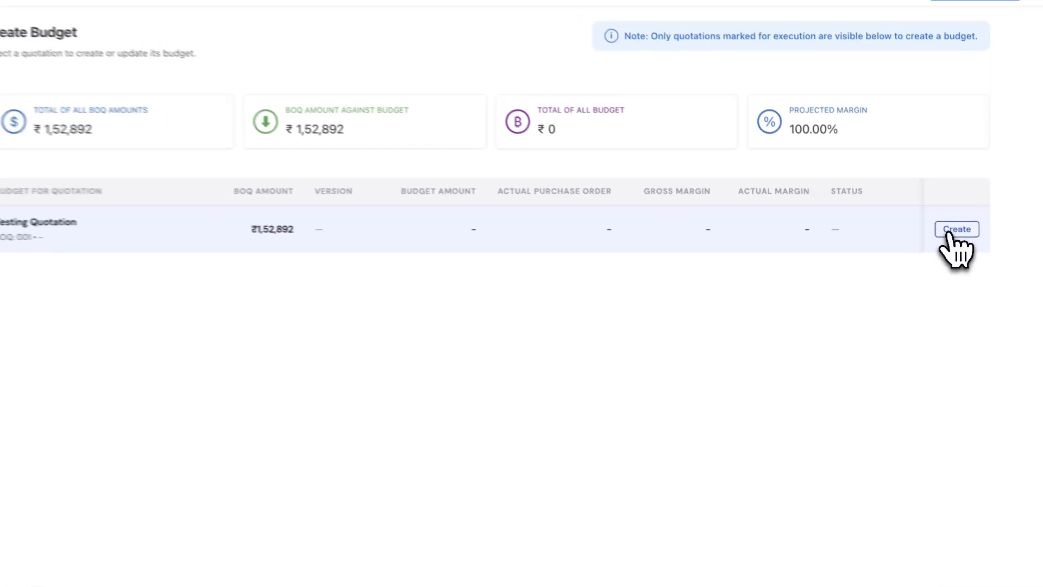
click(949, 231)
Step: Examine how the BOM parts are listed under the electrical, plumbing and flooring items of the new budget
scroll(434, 321, down, 1)
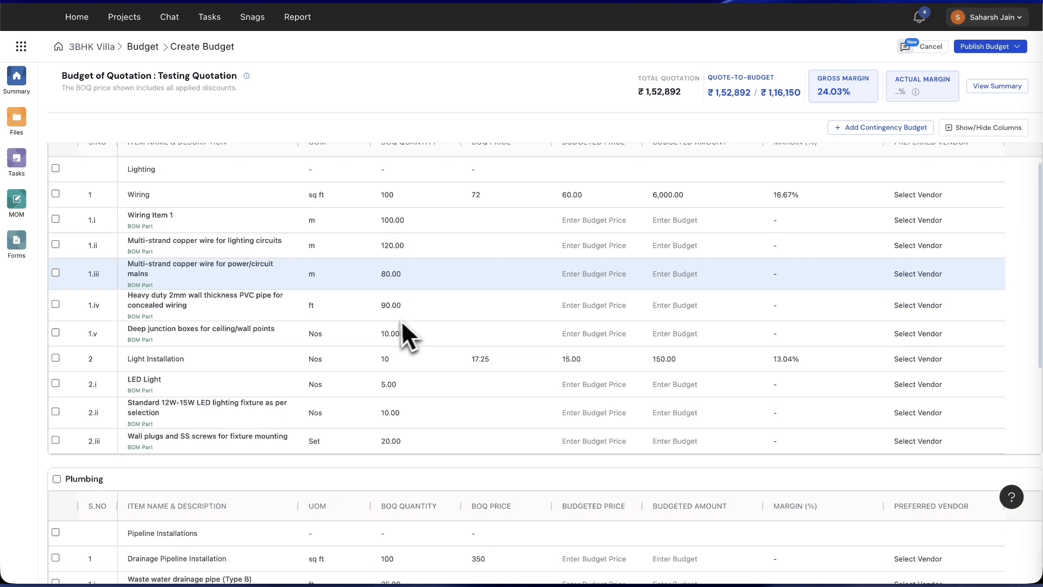
scroll(384, 256, up, 1)
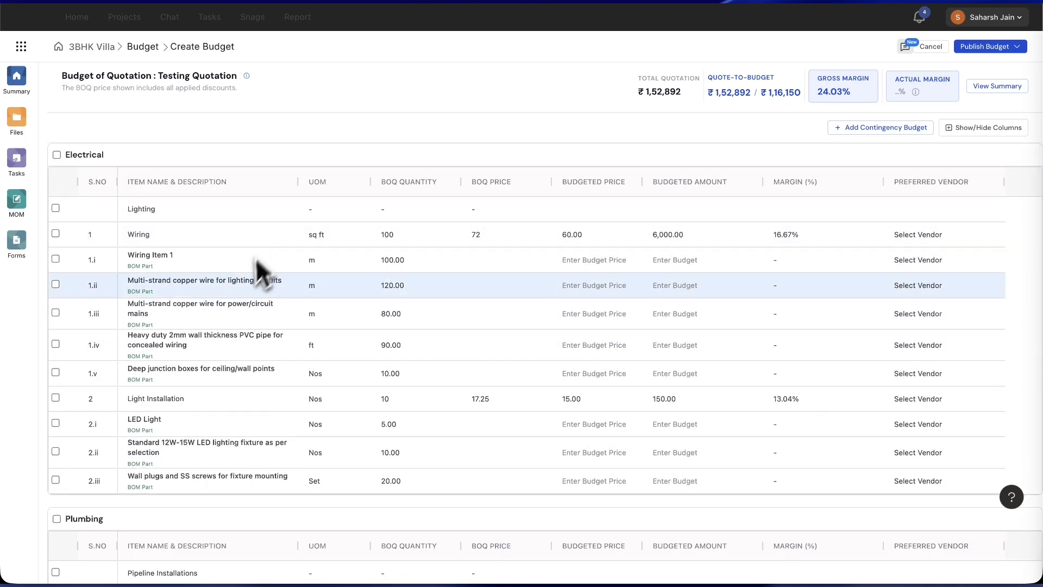
scroll(242, 283, down, 1)
scroll(231, 257, up, 1)
scroll(243, 340, down, 1)
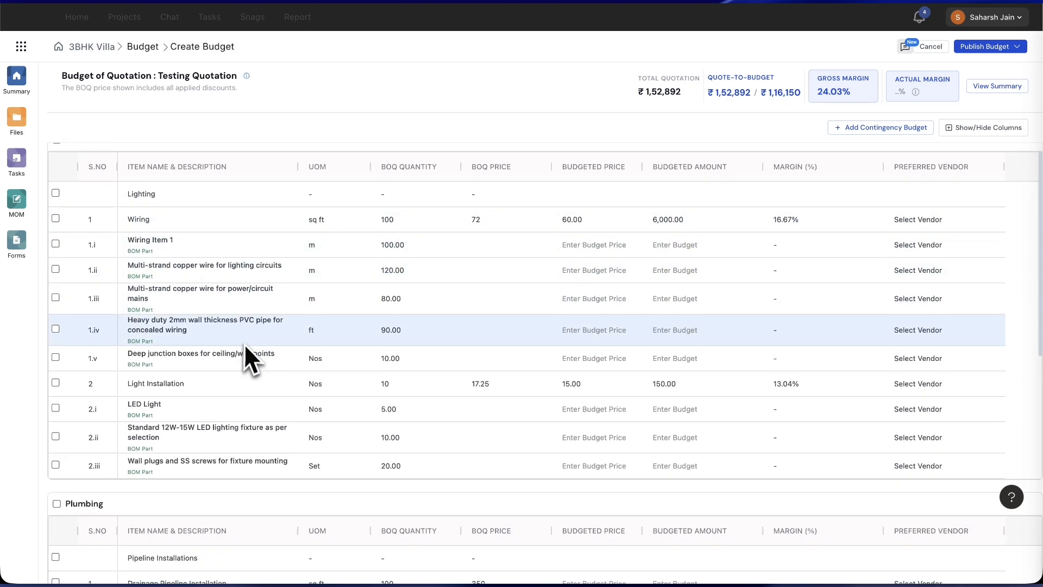
scroll(244, 348, down, 2)
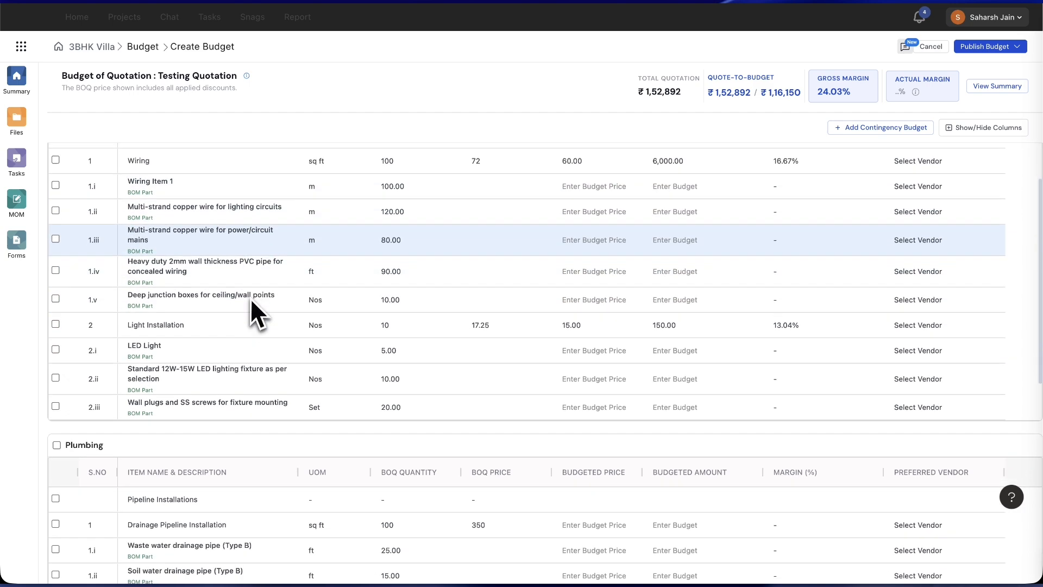
scroll(253, 291, down, 8)
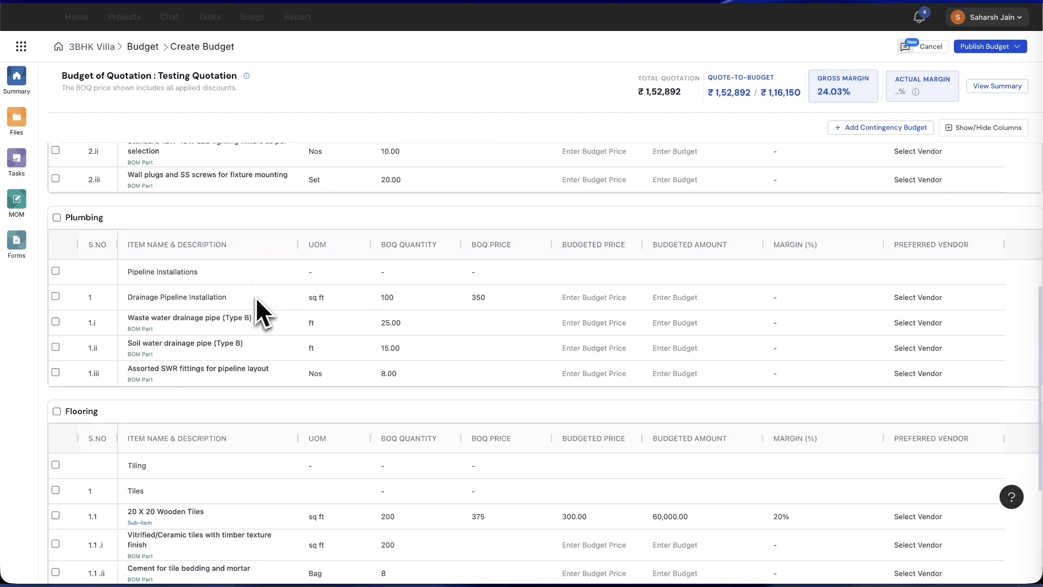
scroll(255, 296, down, 7)
scroll(255, 298, up, 16)
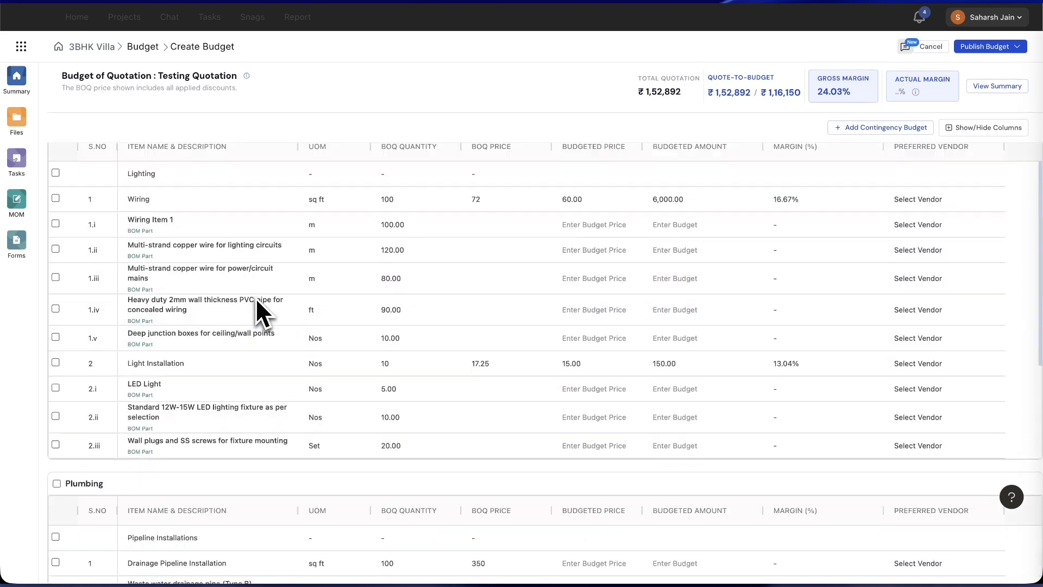
scroll(255, 298, up, 1)
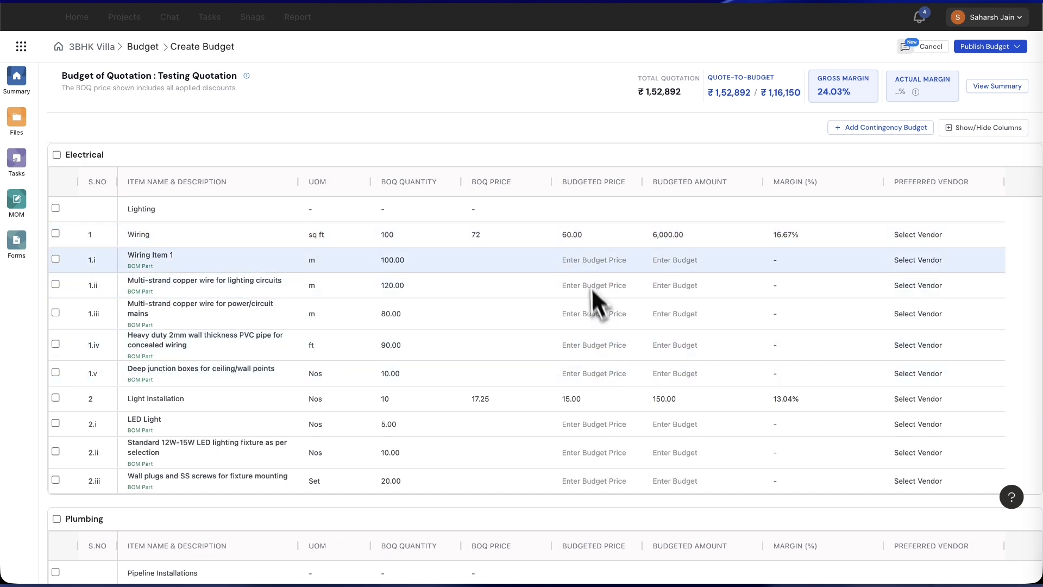
Step: Set the budgeted price of the Wiring Item 1 part to 20
click(519, 259)
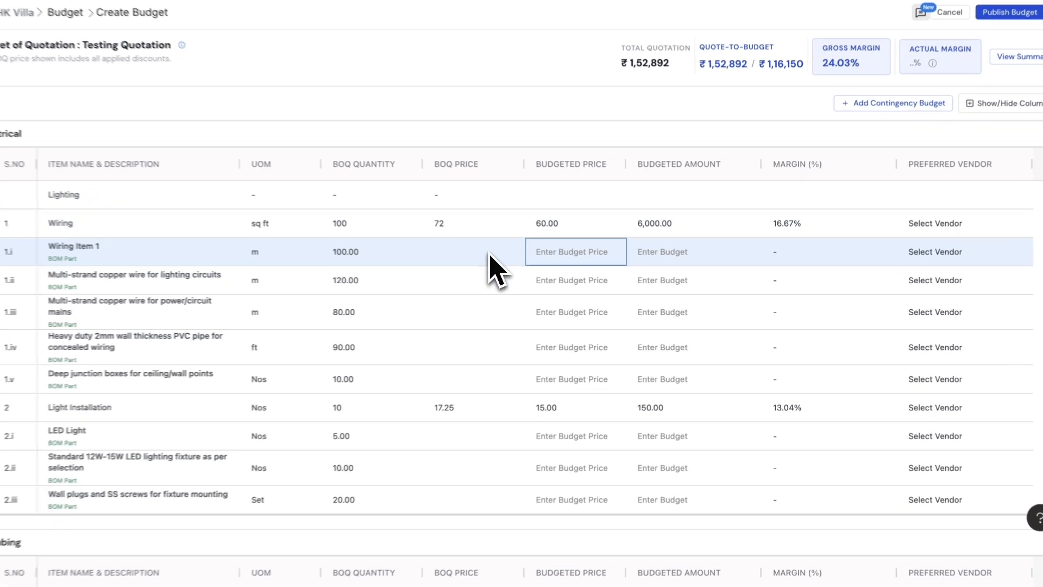
click(603, 260)
text(20)
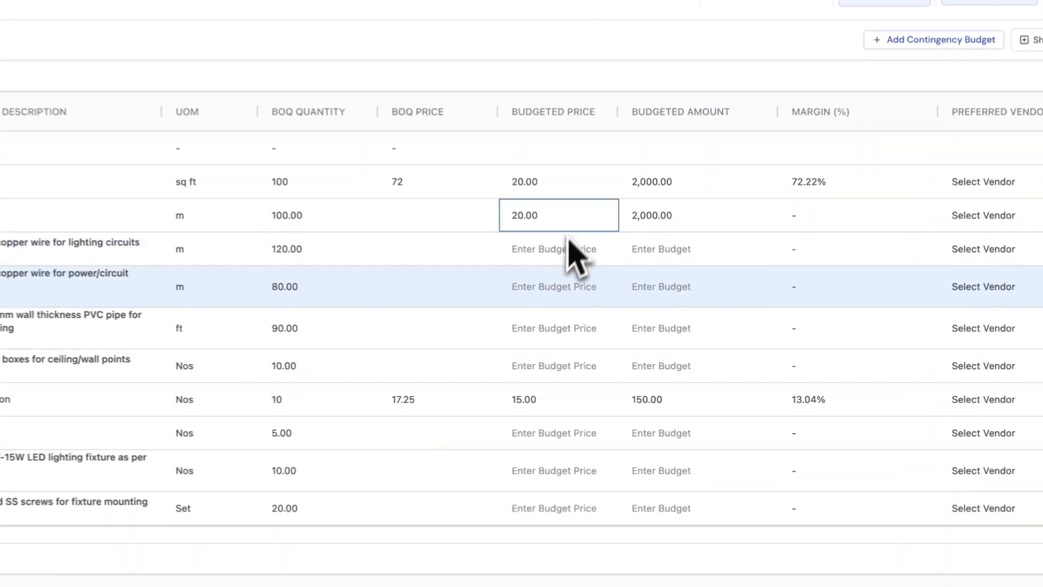
Step: Set the budgeted price of the multi-strand copper wire for lighting circuits to 20 and for power/circuit mains to 5
click(569, 245)
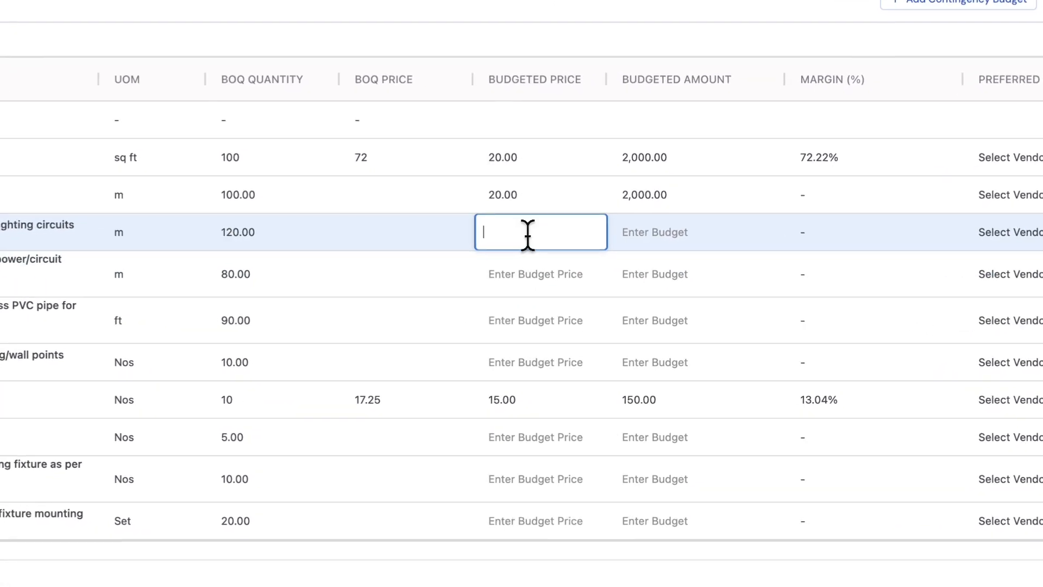
text(20)
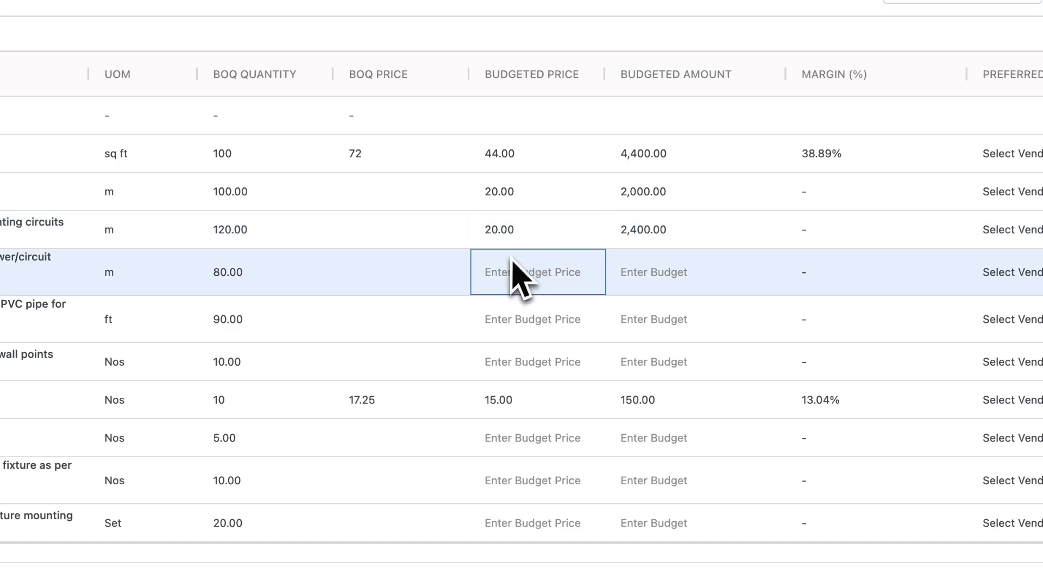
click(514, 268)
text(5)
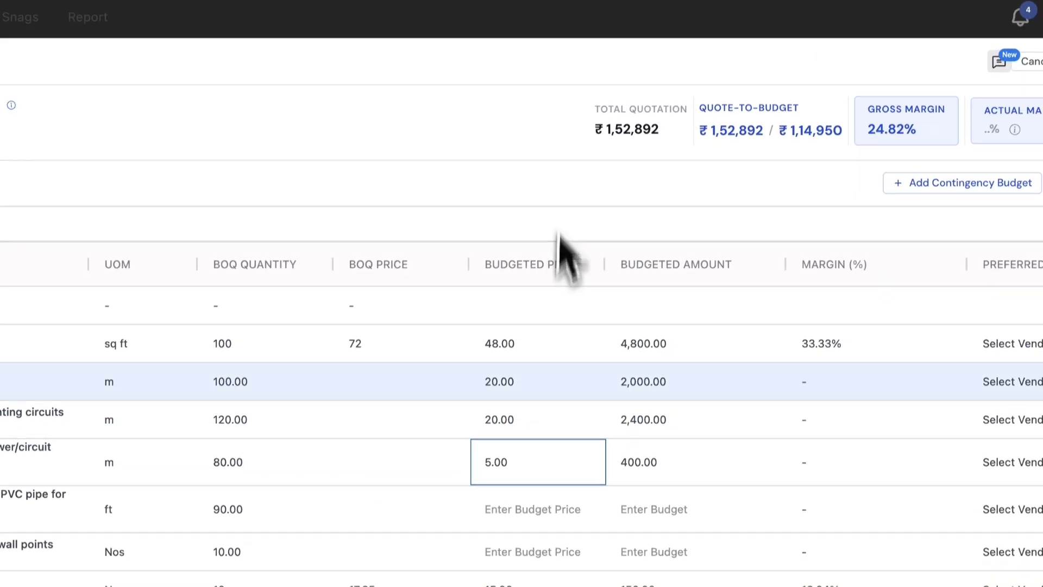
Step: Set the budgeted price of the heavy duty PVC pipe to 6 and of the deep junction boxes to 10
click(535, 514)
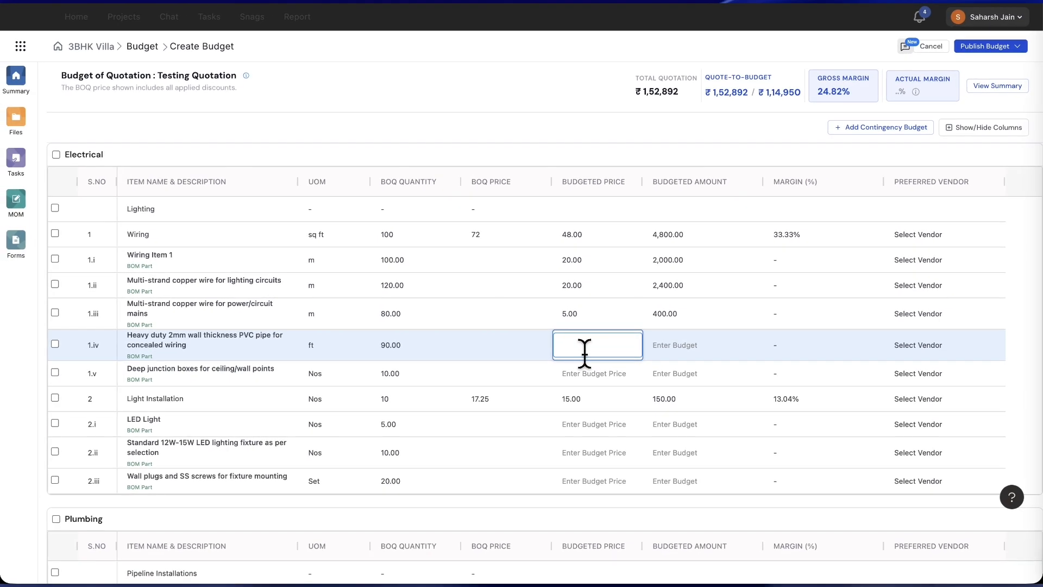
text(6)
click(546, 296)
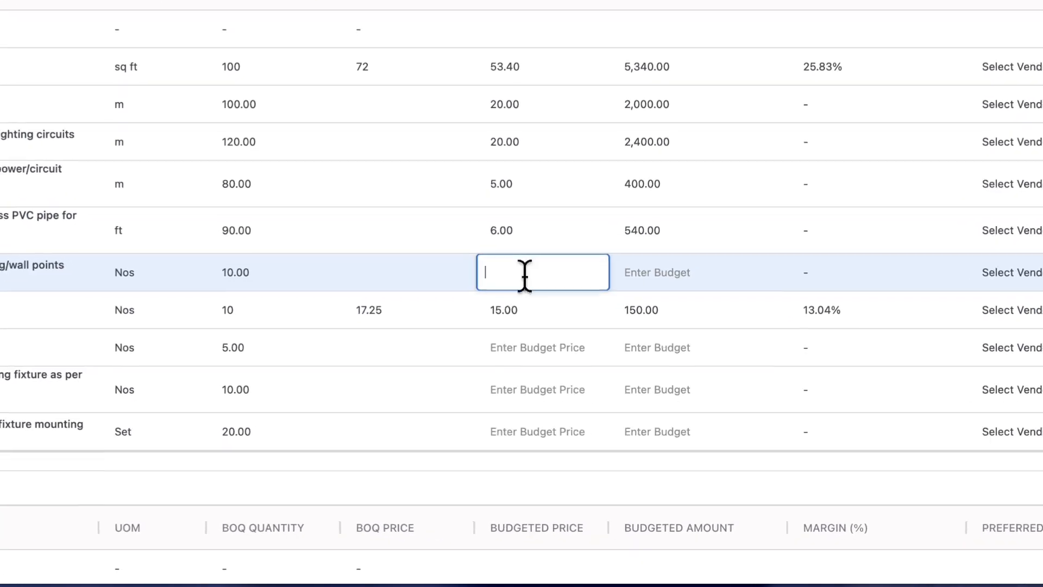
text(7)
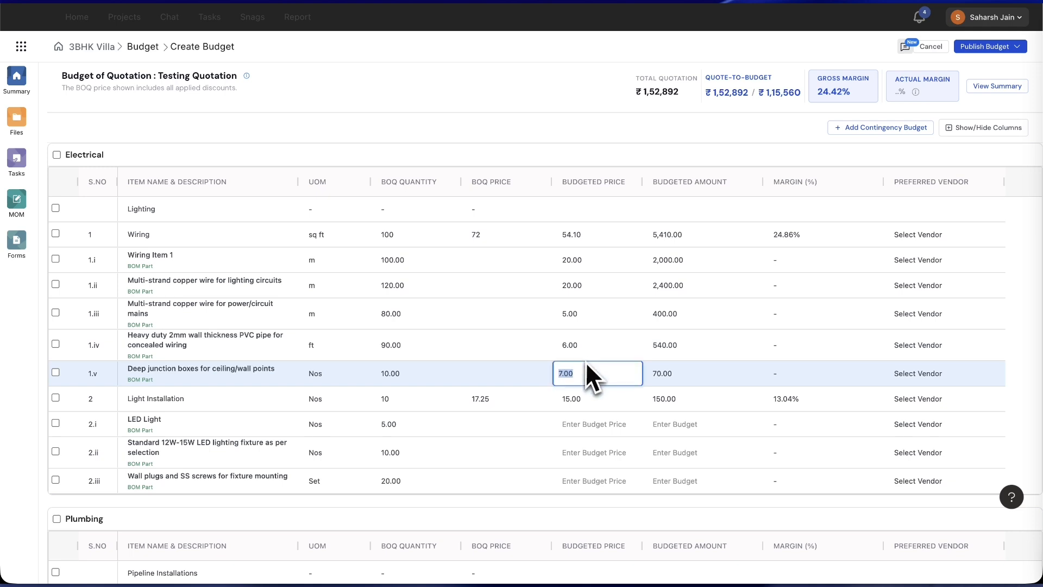
text(10)
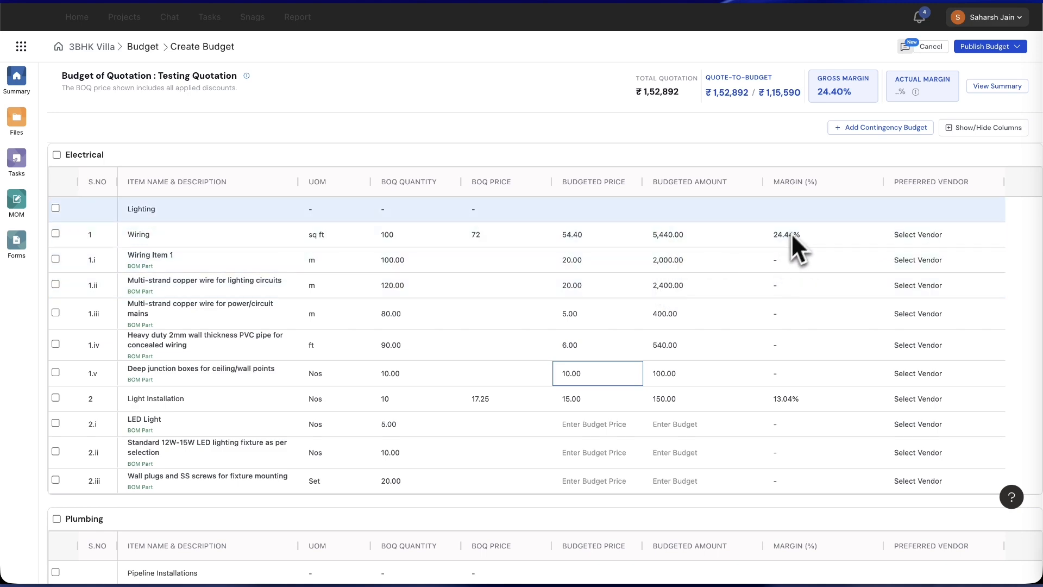
Step: Examine the budget rows and BOM parts of the Light Installation, plumbing and flooring items
scroll(782, 235, down, 2)
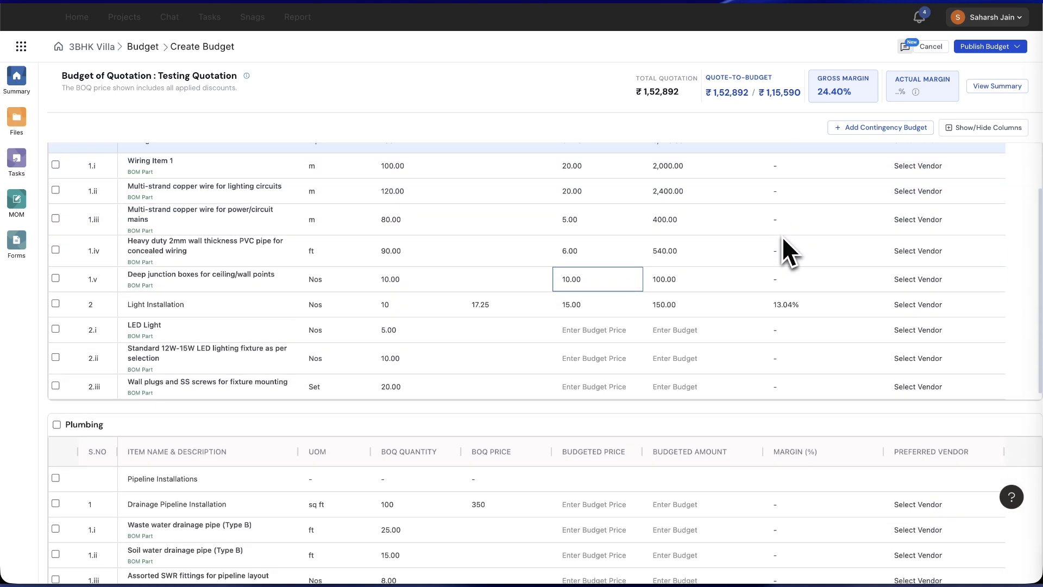
scroll(782, 239, down, 3)
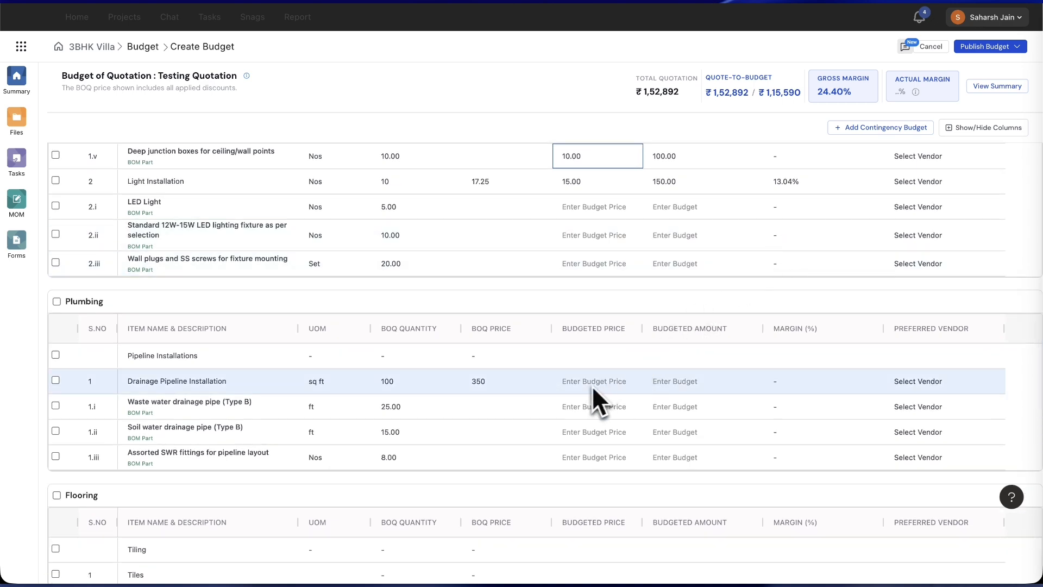
scroll(577, 386, up, 1)
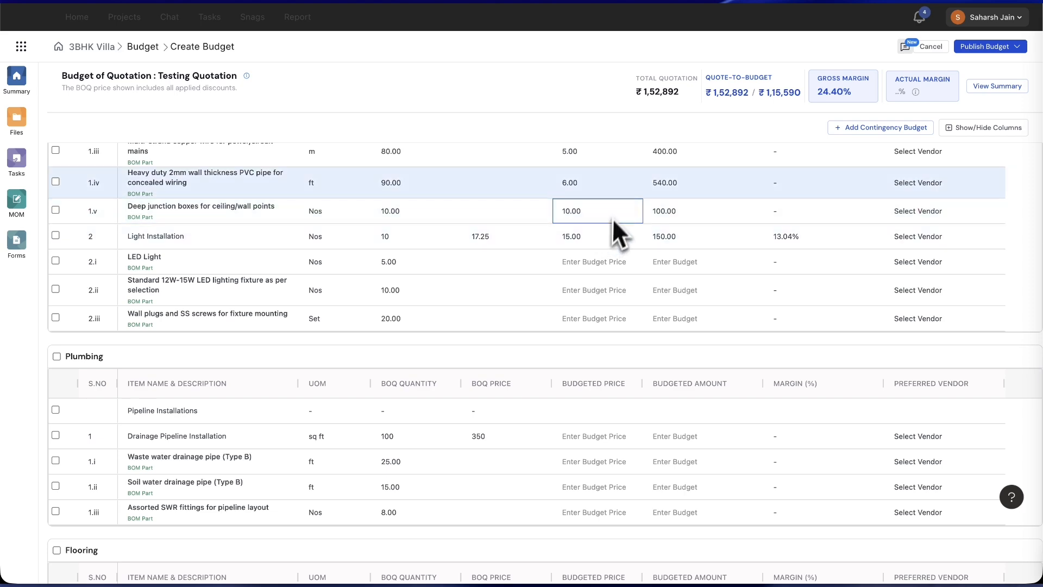
scroll(561, 387, down, 1)
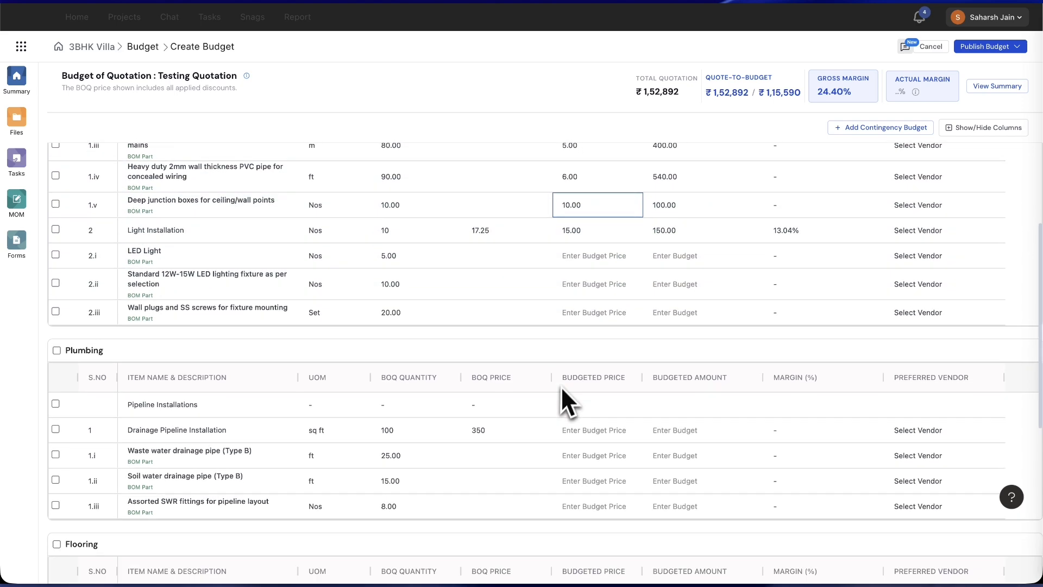
scroll(561, 387, down, 5)
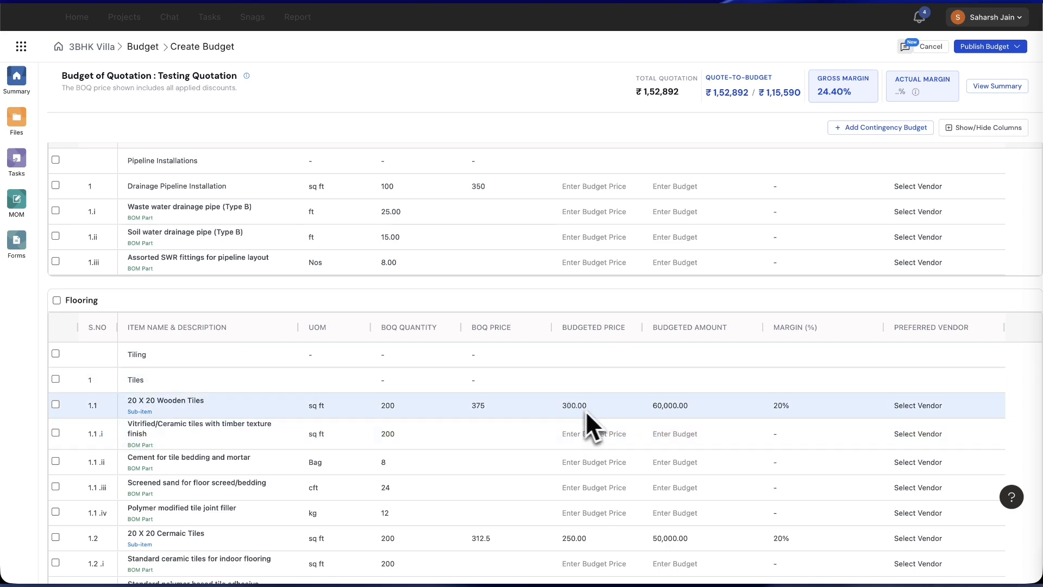
scroll(580, 412, down, 1)
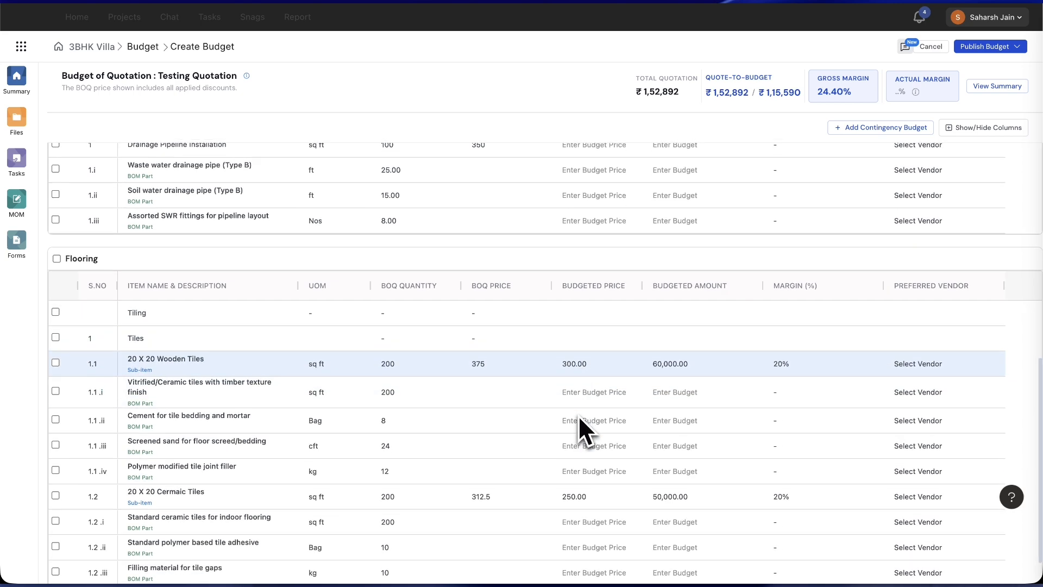
scroll(579, 417, down, 1)
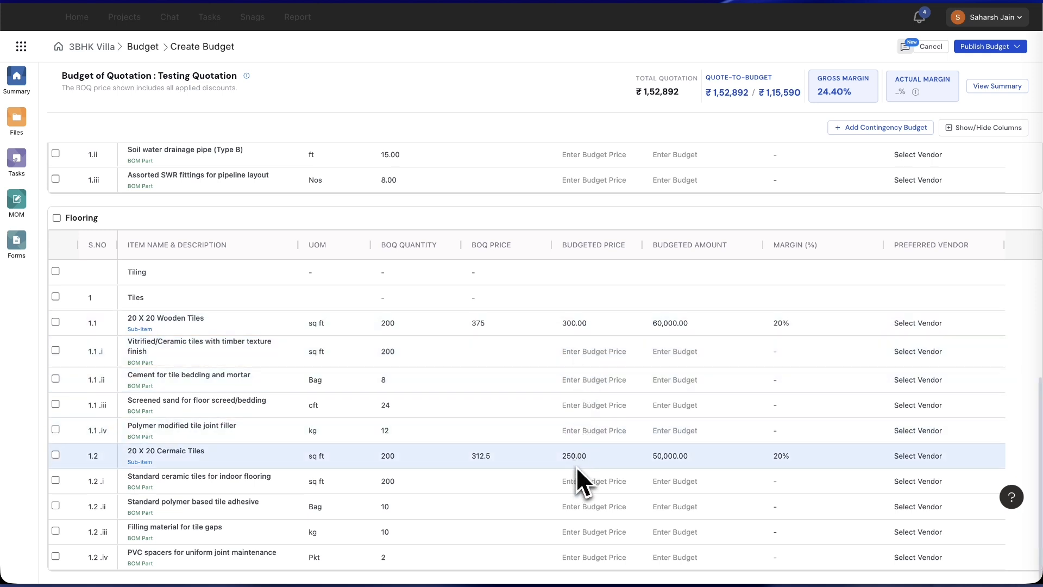
scroll(575, 466, up, 1)
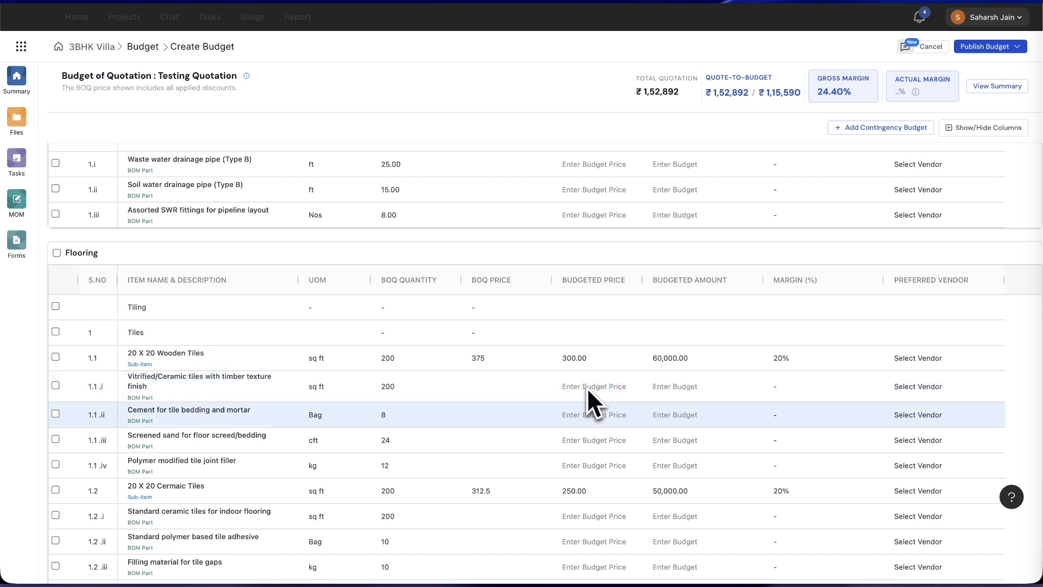
scroll(581, 470, up, 5)
scroll(581, 475, up, 6)
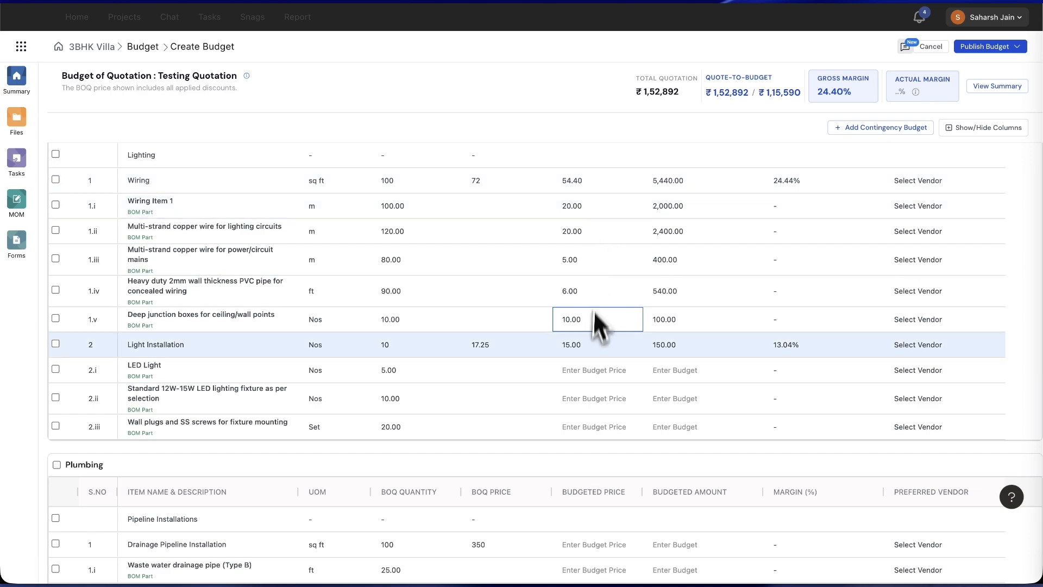
scroll(594, 342, down, 10)
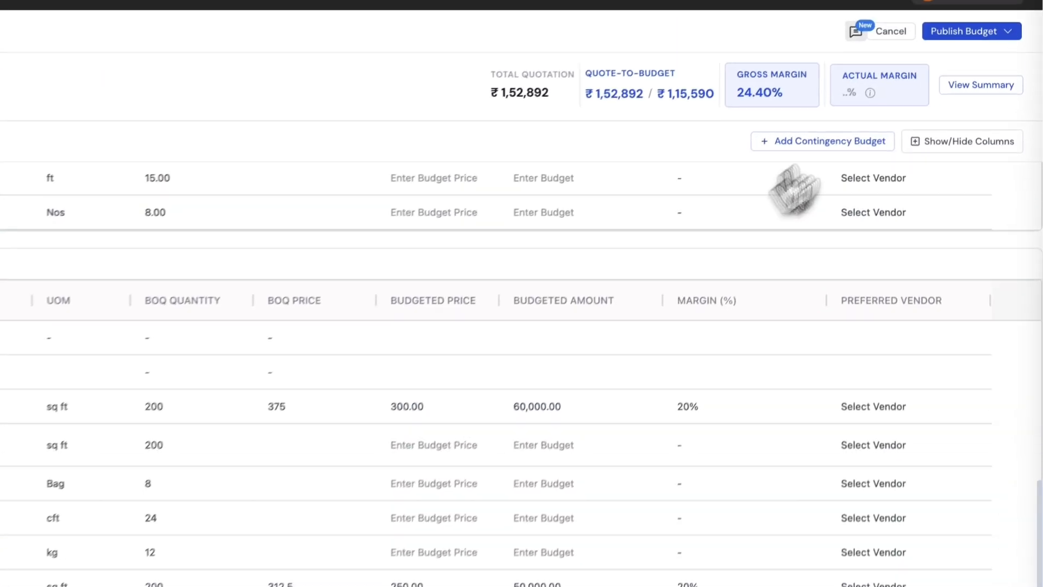
Step: Publish the budget and start creating a running bill for the Testing Quotation
click(984, 46)
click(918, 80)
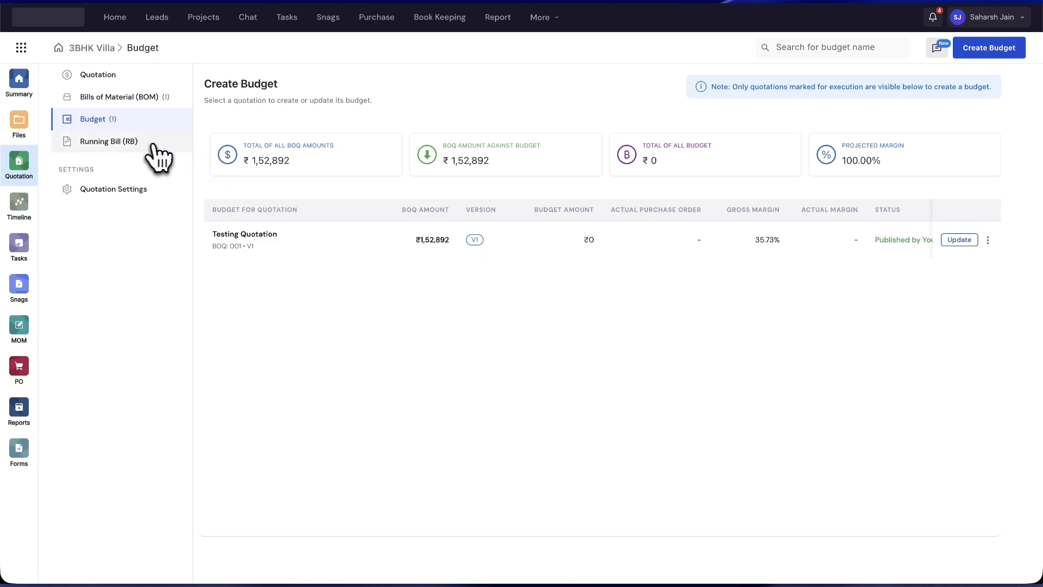
click(153, 145)
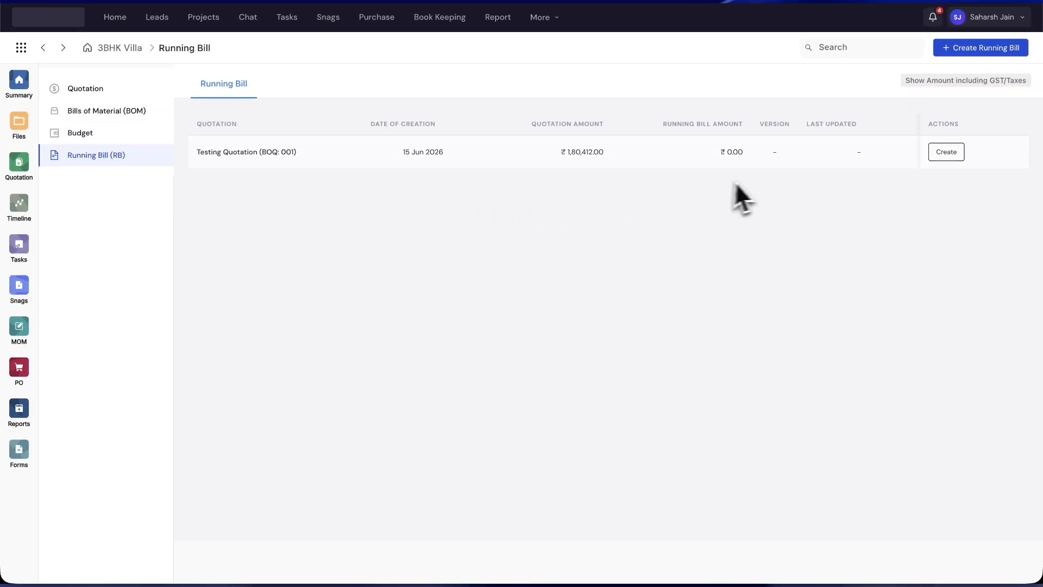
click(946, 151)
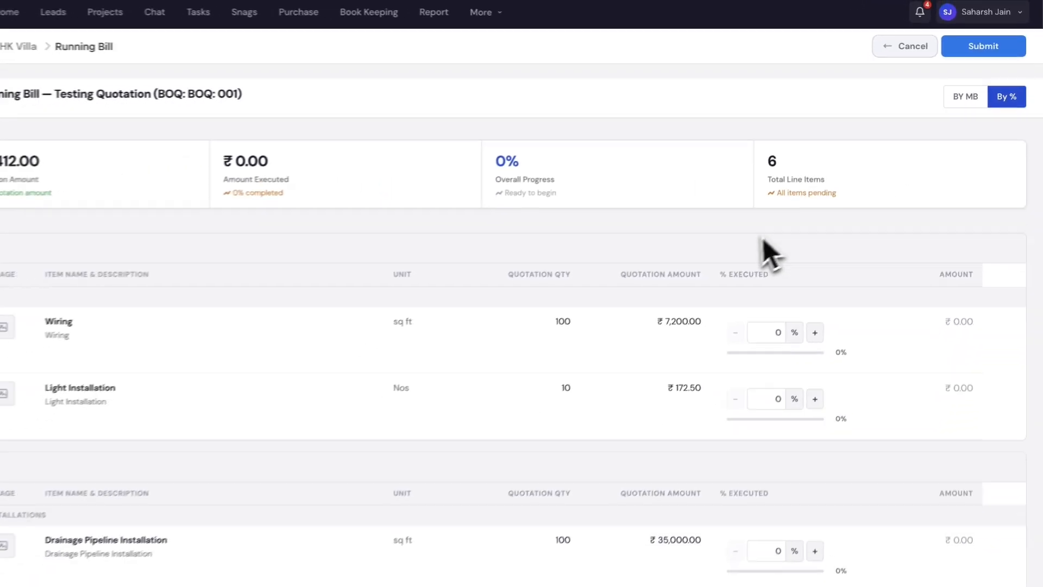
Step: Set the executed percentage of Wiring to 20% and of Light Installation to 50% in the running bill
scroll(762, 239, down, 1)
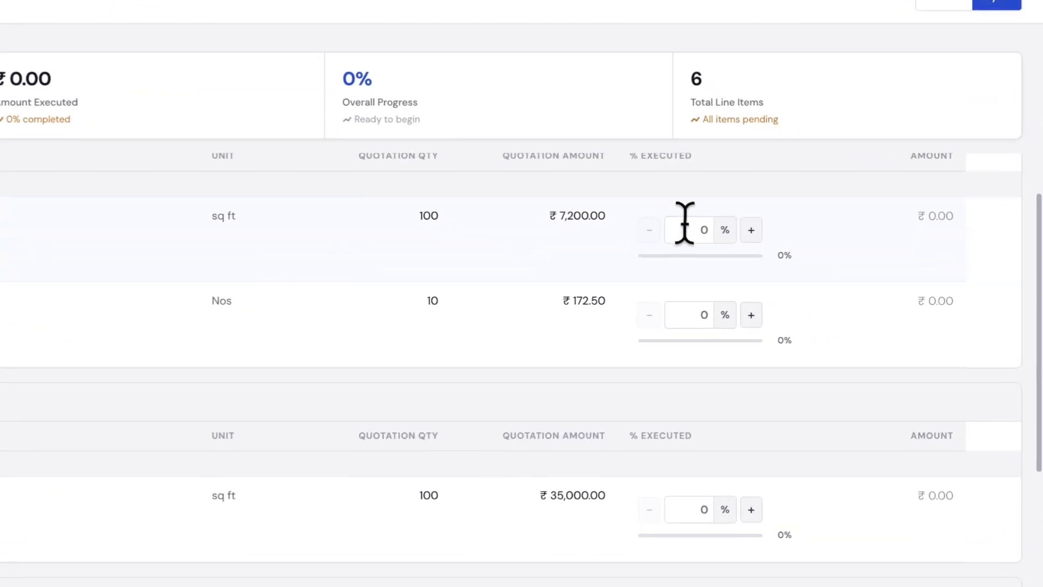
click(684, 223)
text(20)
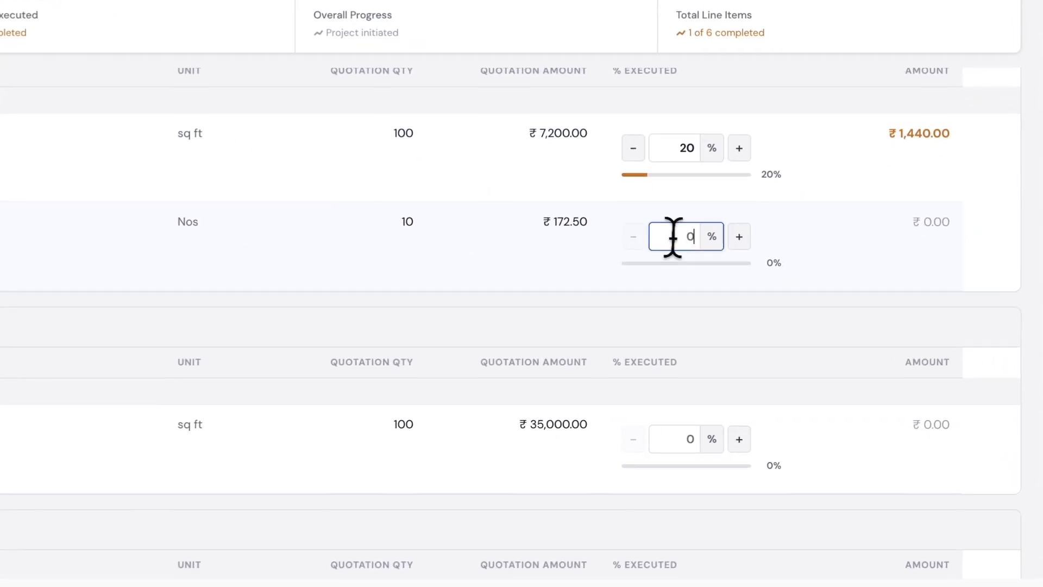
click(800, 316)
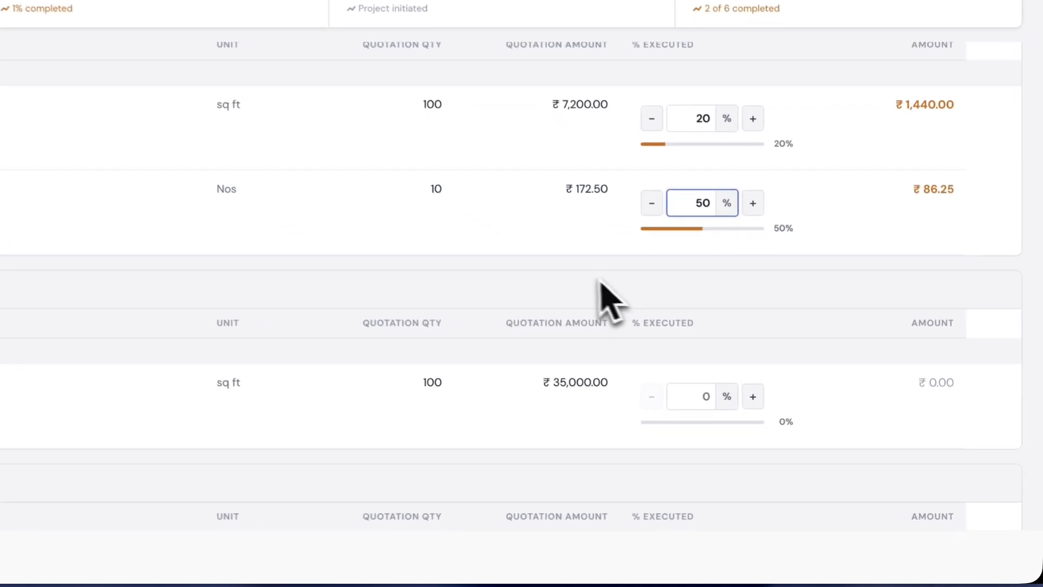
Step: Set the executed percentage of Drainage Pipeline Installation to 30%
scroll(711, 370, down, 3)
scroll(660, 277, up, 1)
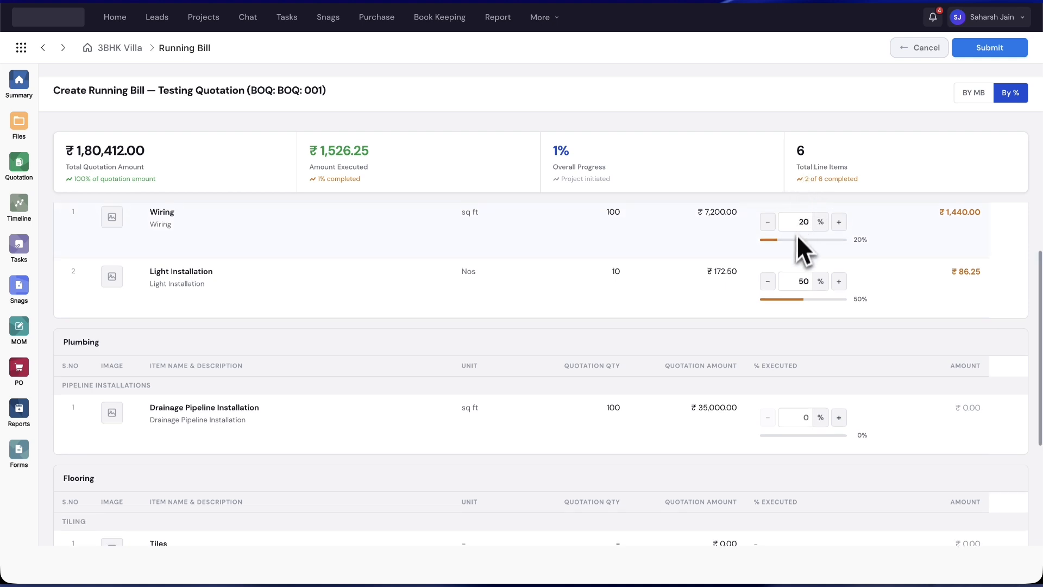
scroll(796, 244, up, 1)
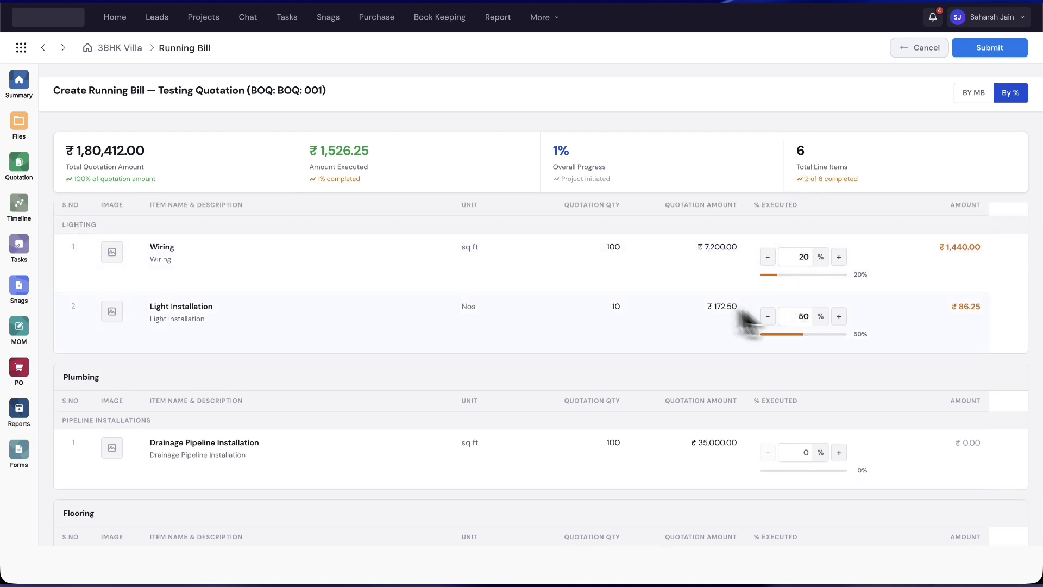
scroll(646, 307, down, 2)
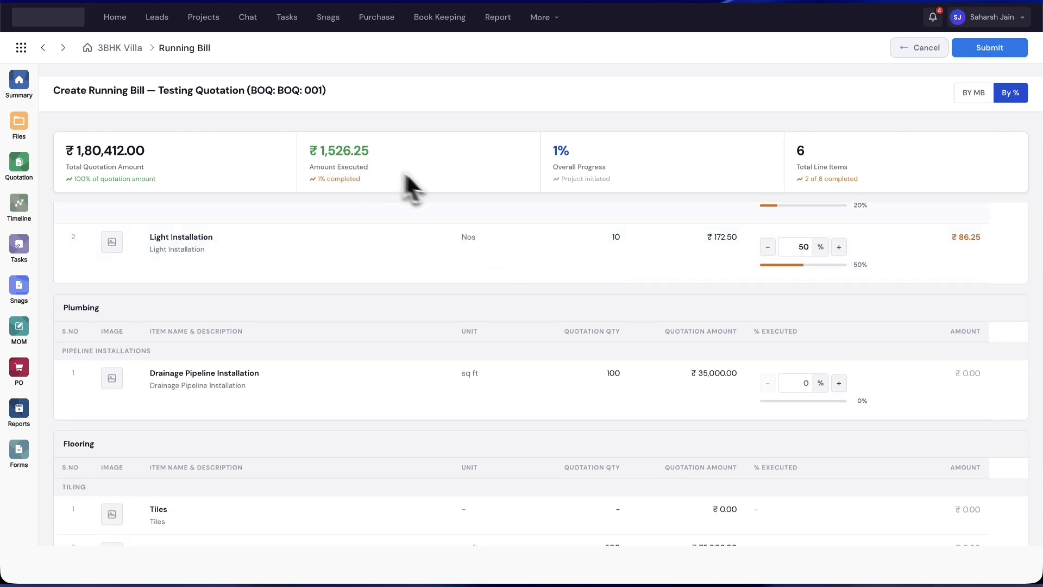
scroll(543, 282, down, 2)
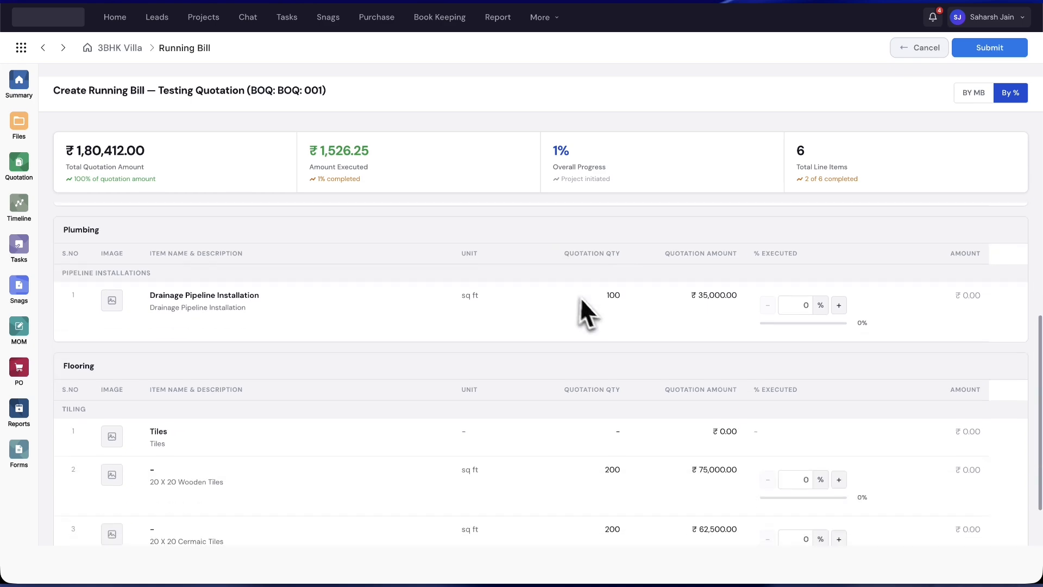
click(752, 277)
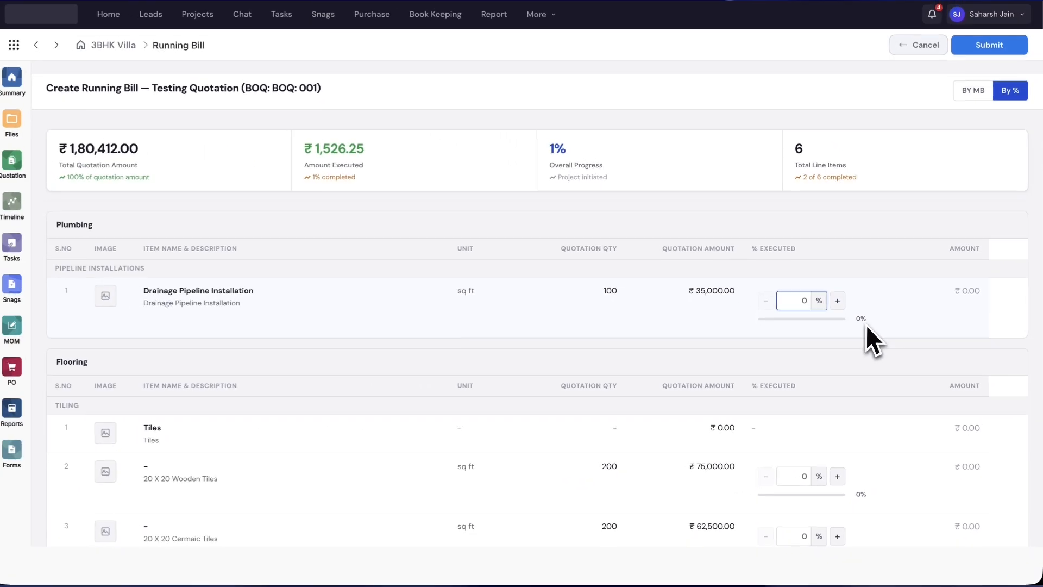
text(30)
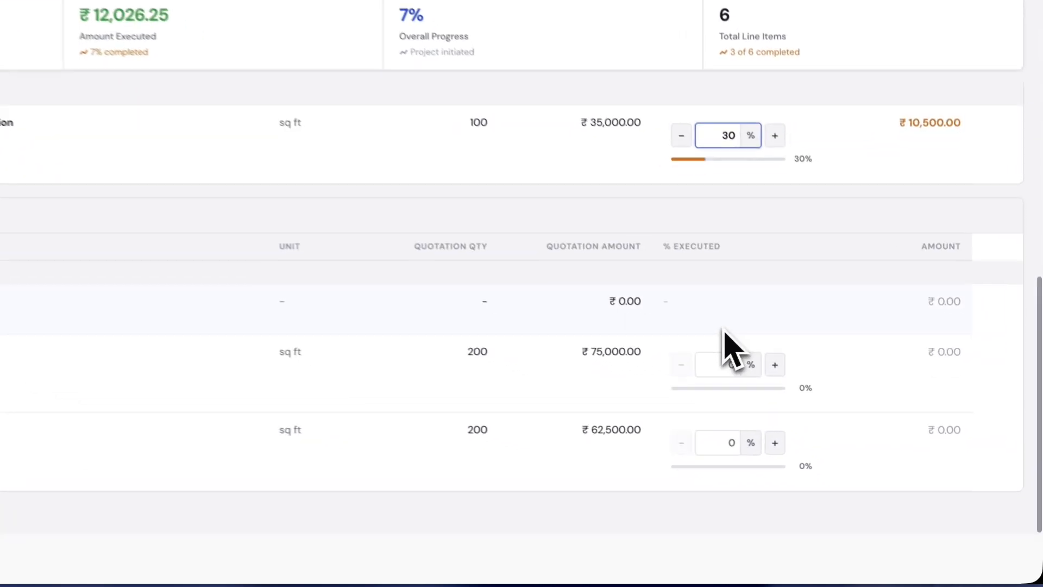
Step: Set the executed percentage of both the 20 X 20 Wooden Tiles and the 20 X 20 Cermaic Tiles to 30%
click(798, 471)
text(30)
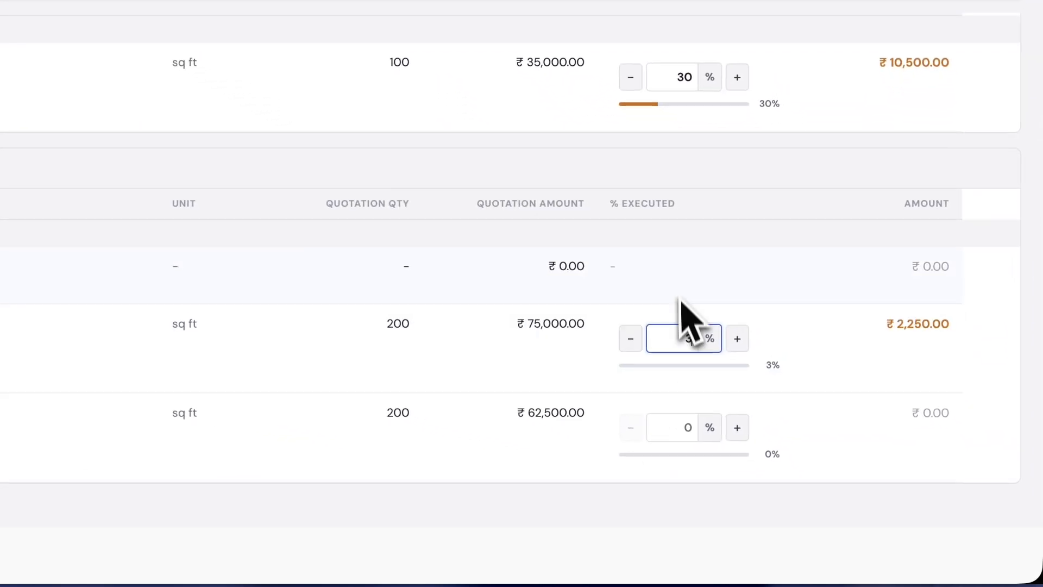
text(30)
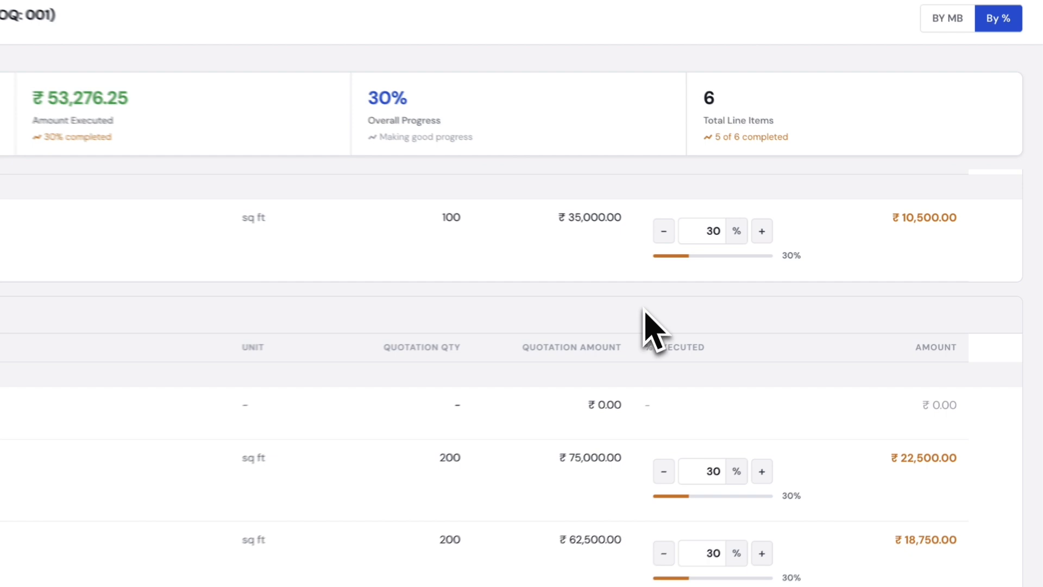
Step: Review the executed percentages of the running bill's items and switch its execution entry to BY MB
scroll(643, 308, up, 5)
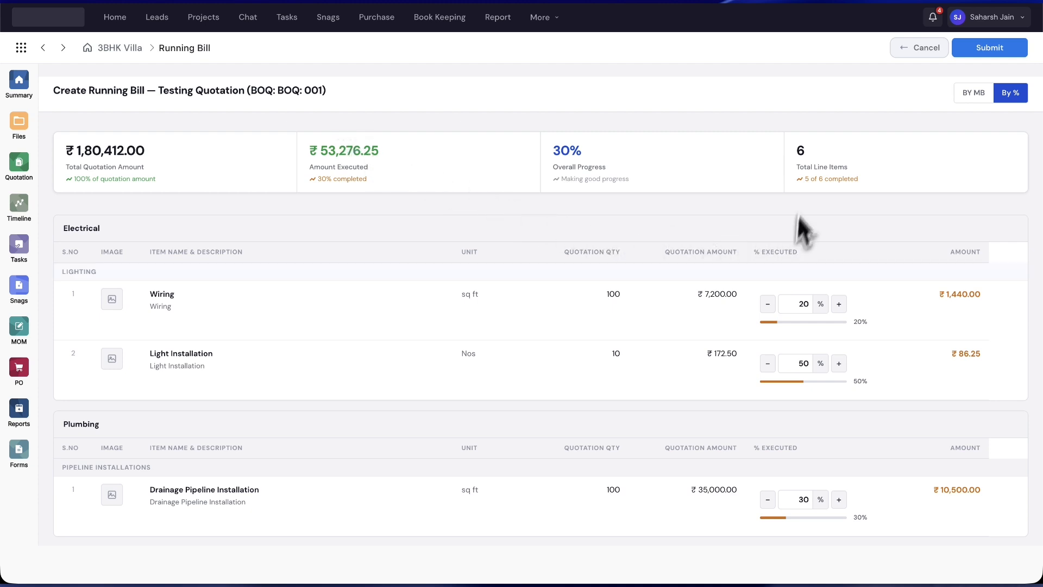
scroll(808, 299, down, 3)
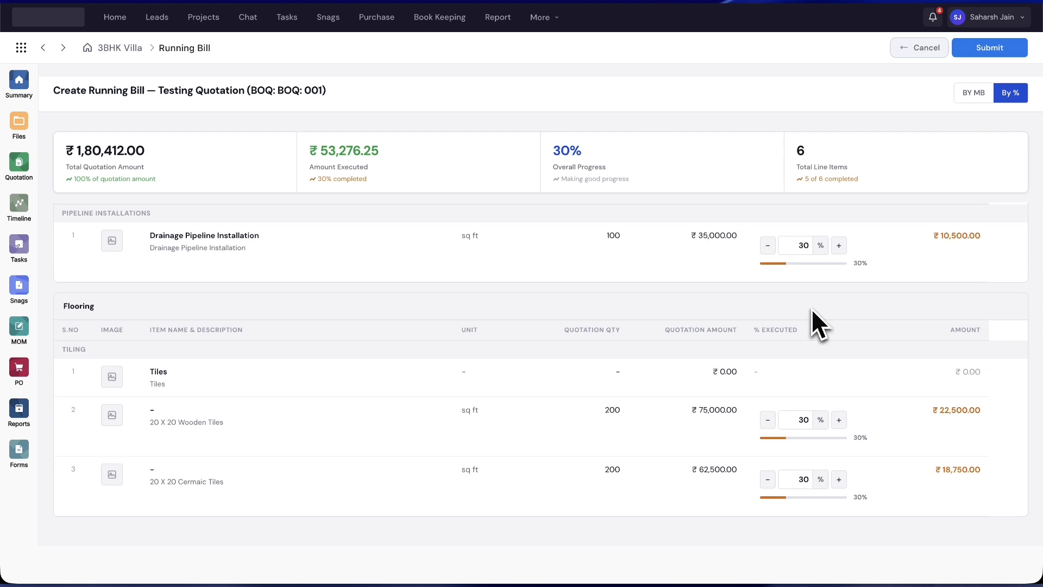
scroll(812, 318, up, 3)
scroll(811, 309, up, 2)
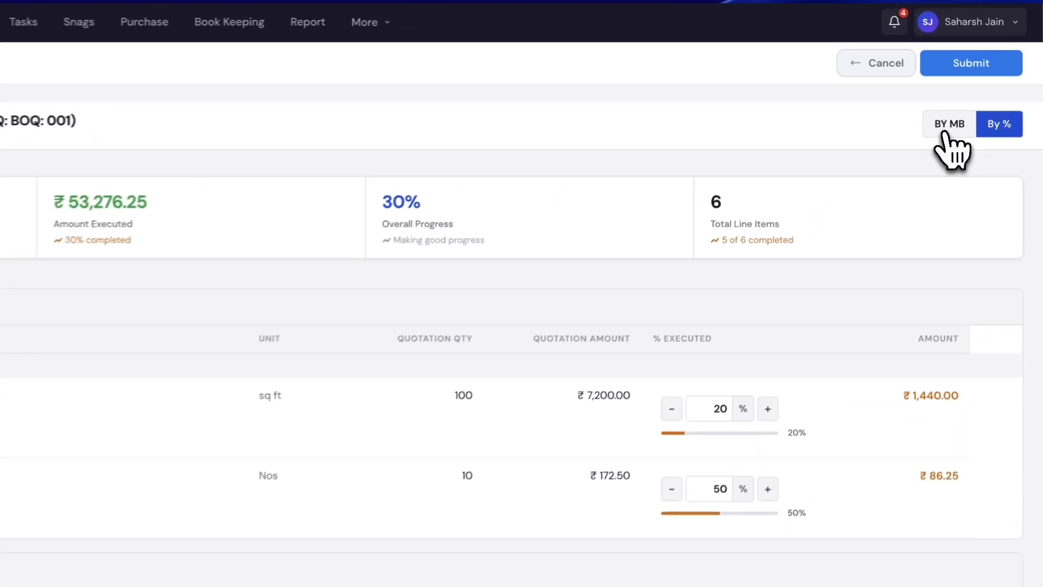
click(972, 98)
click(413, 489)
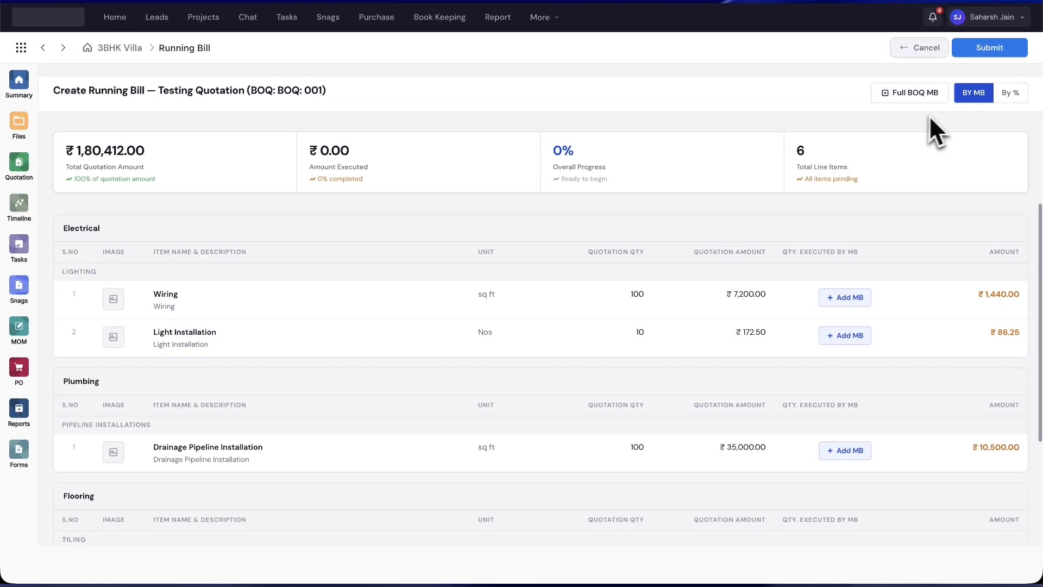
Step: Enter a Kitchen Wiring row in Wiring's measurement book with number 1, length 10 and height 20
scroll(825, 207, down, 1)
click(834, 238)
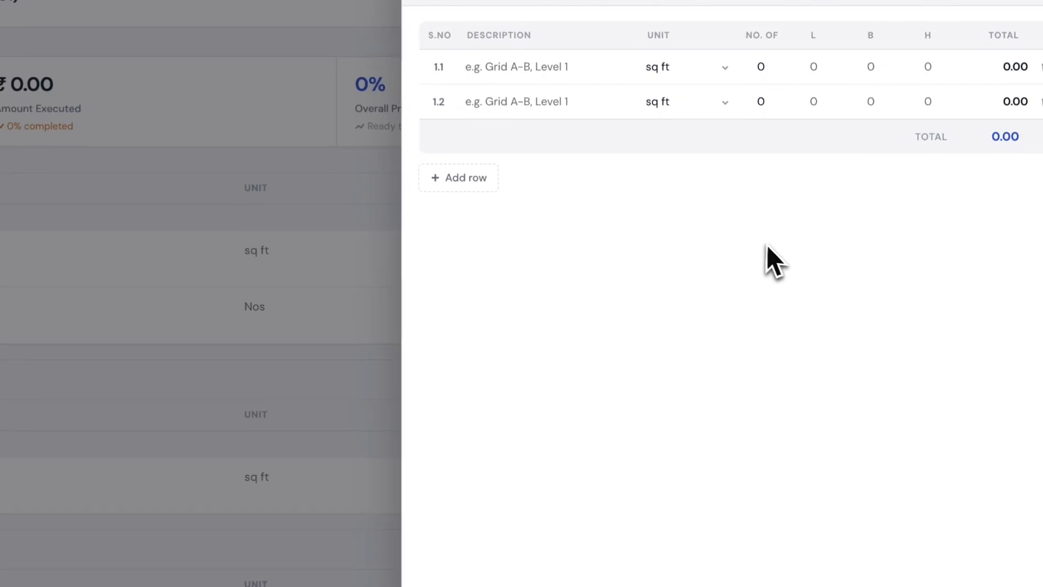
click(538, 67)
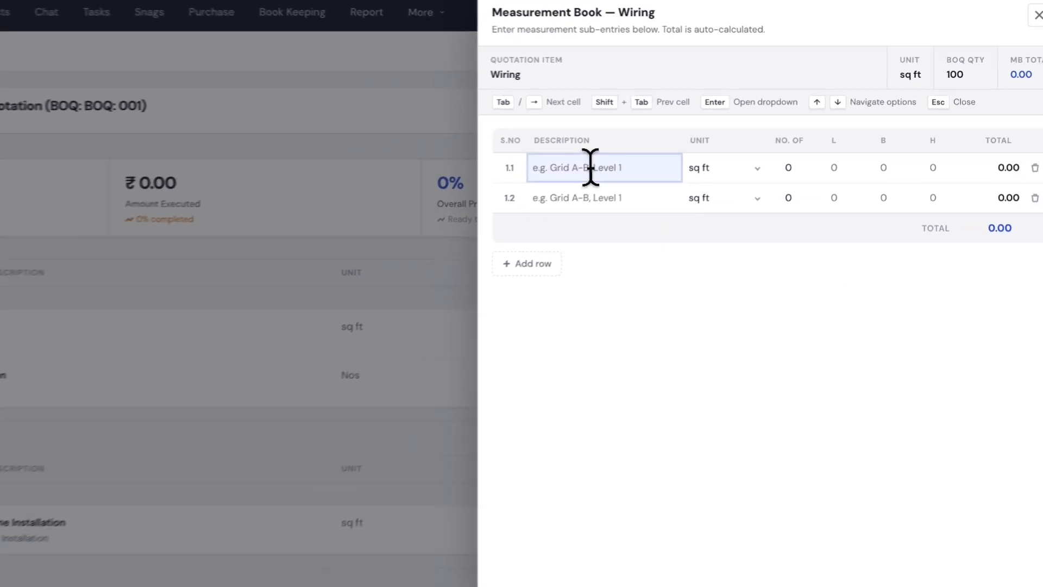
text(Kitchen Wiring)
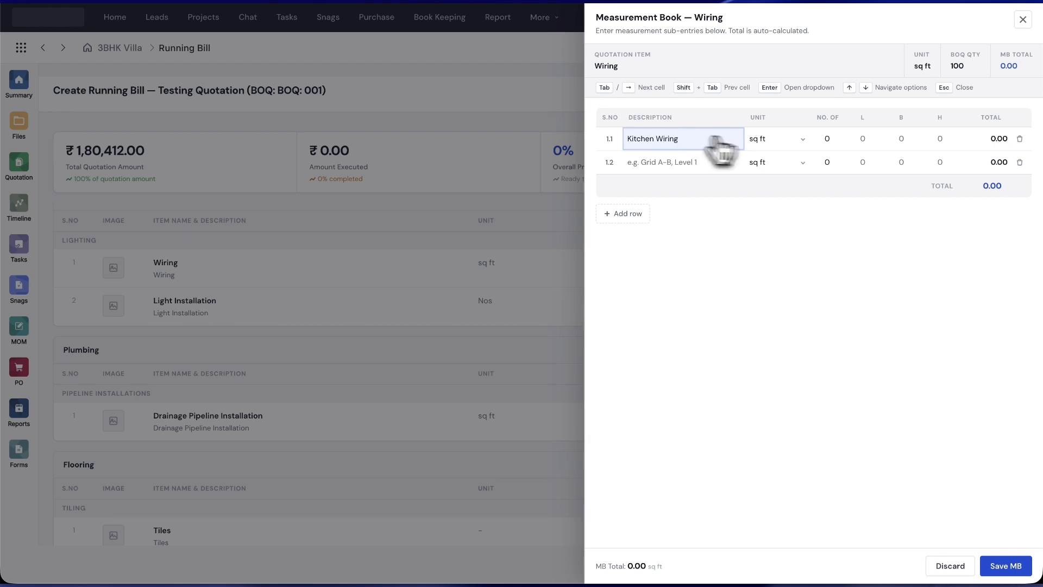
click(862, 138)
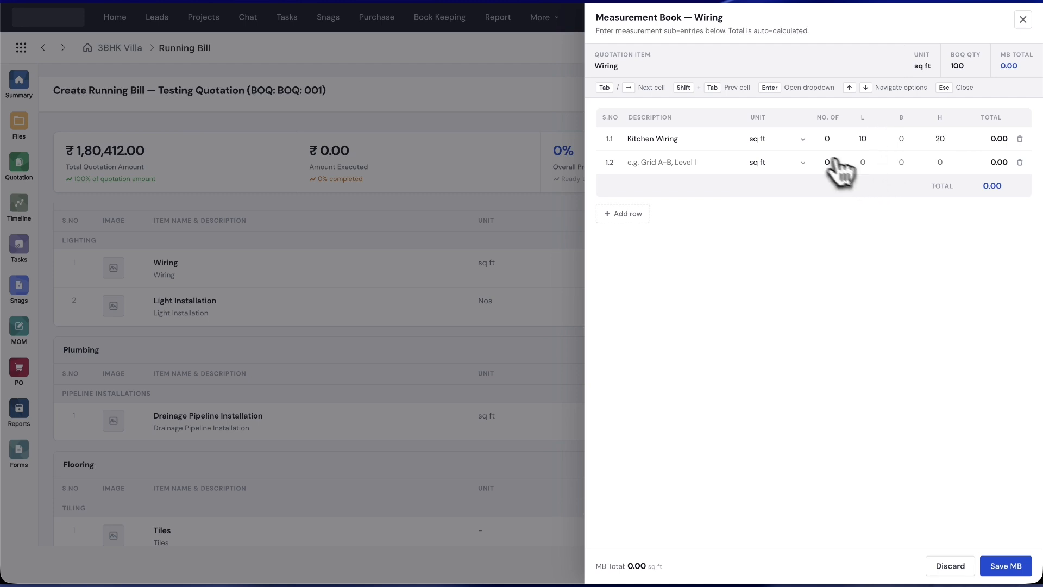
click(828, 139)
text(1)
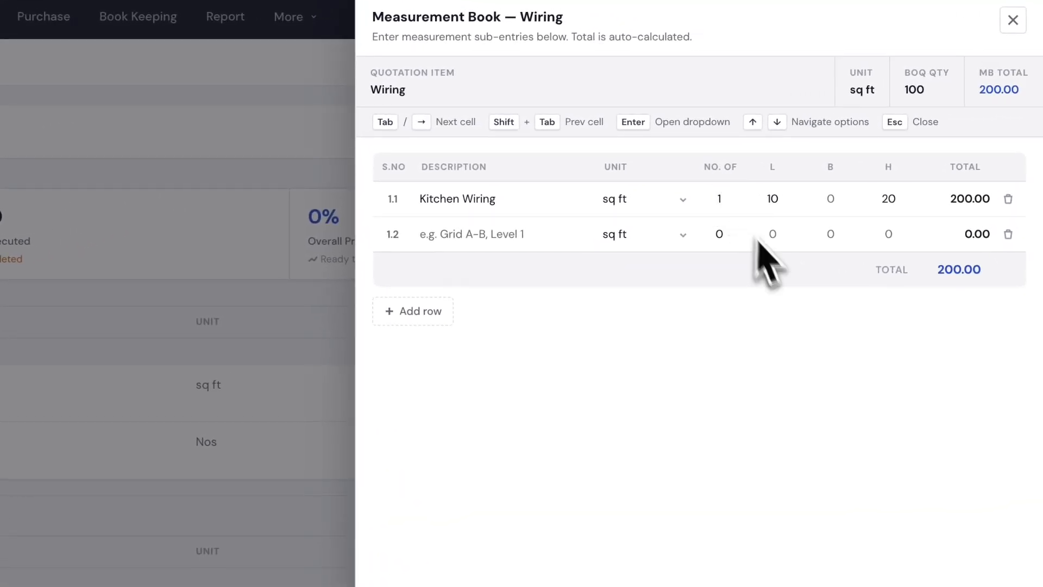
Step: Set the Kitchen Wiring row's height to 10, remove the blank second row and save Wiring's measurement book
click(878, 199)
text(1)
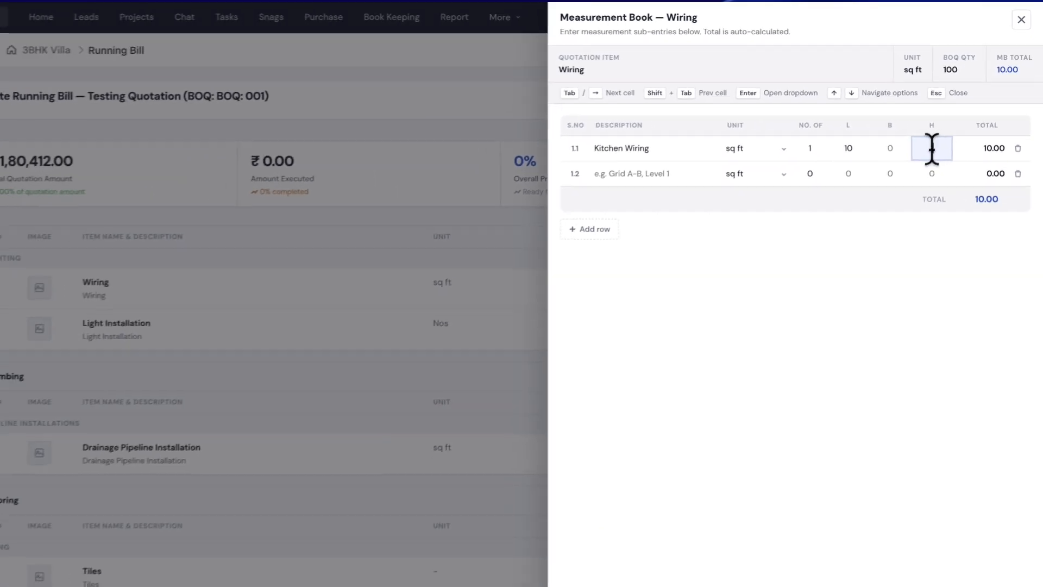
text(0)
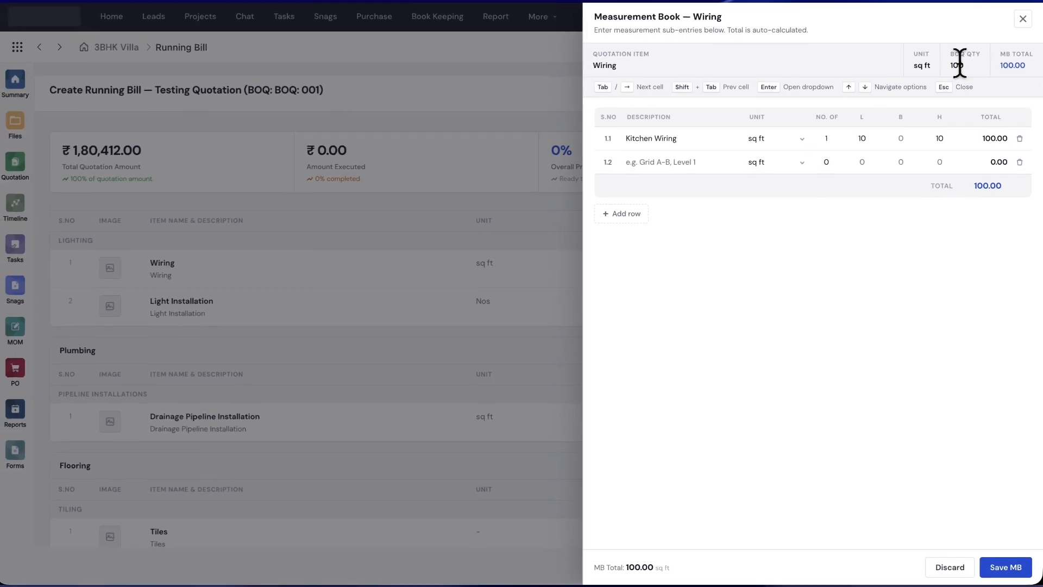
click(1018, 164)
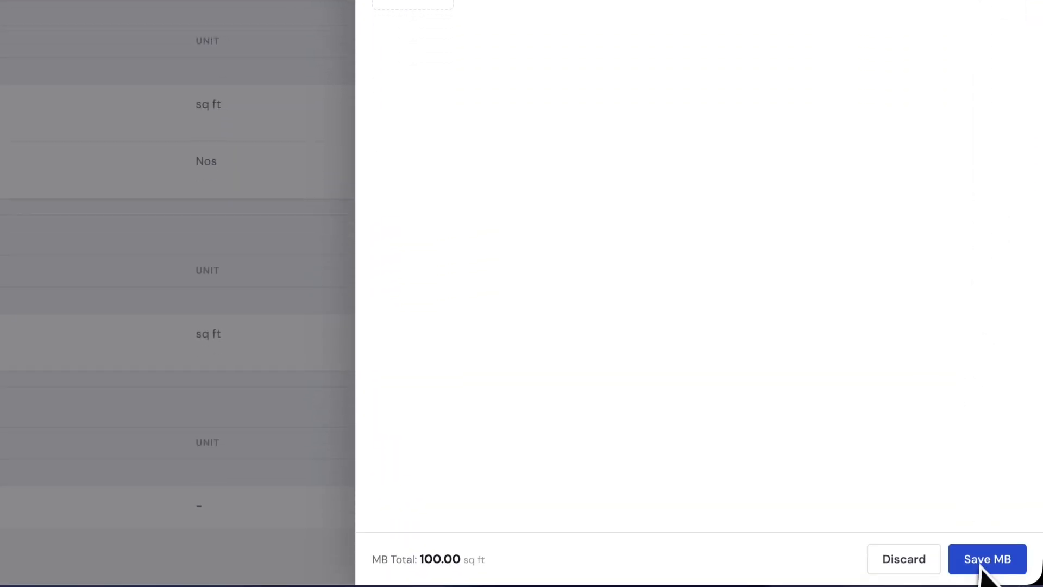
click(982, 567)
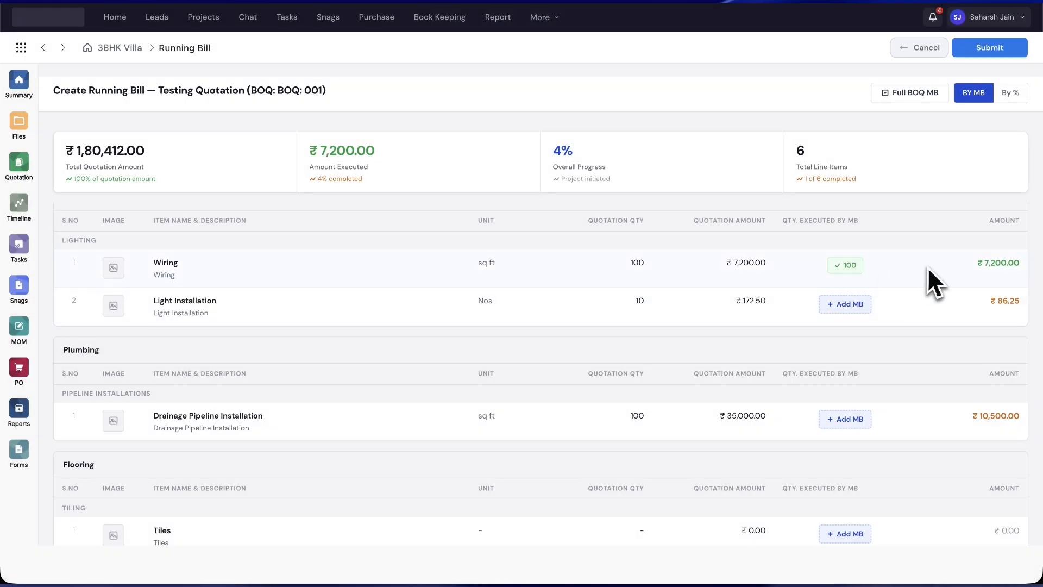
Step: Record 4 Nos in Light Installation's measurement book, remove its spare blank row and save the book
scroll(923, 274, down, 1)
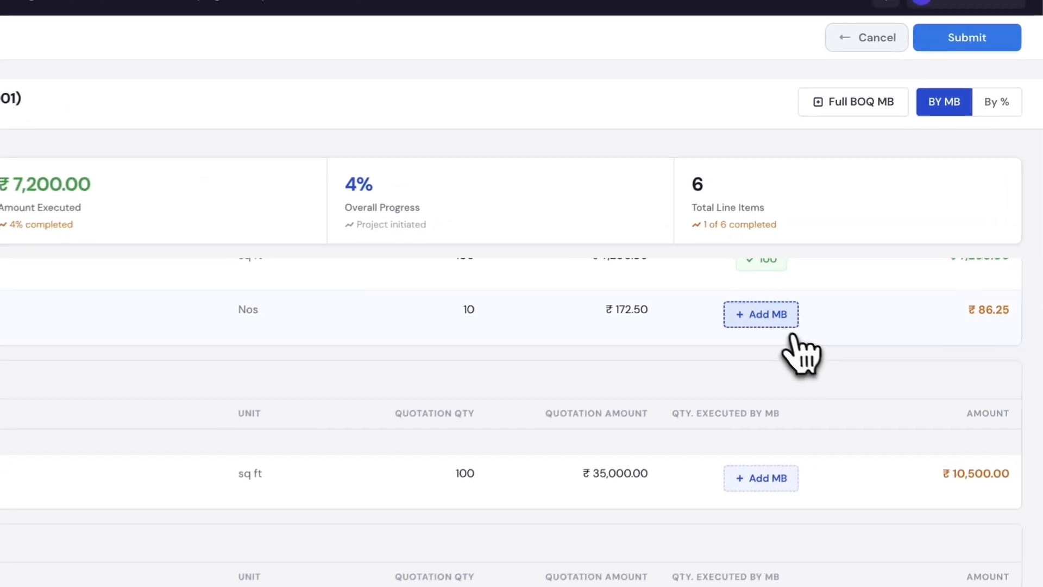
click(791, 329)
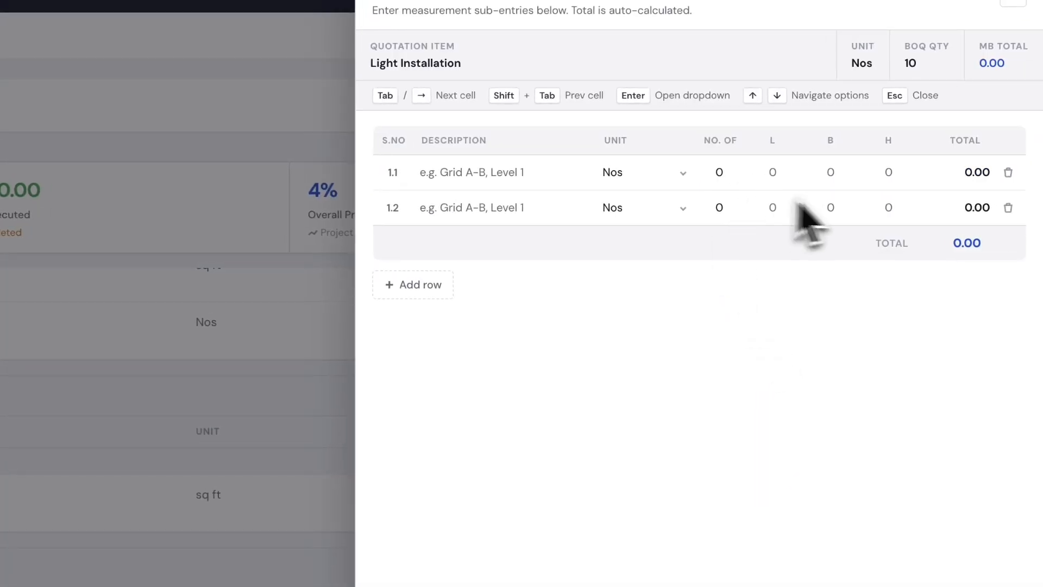
click(1007, 208)
click(719, 172)
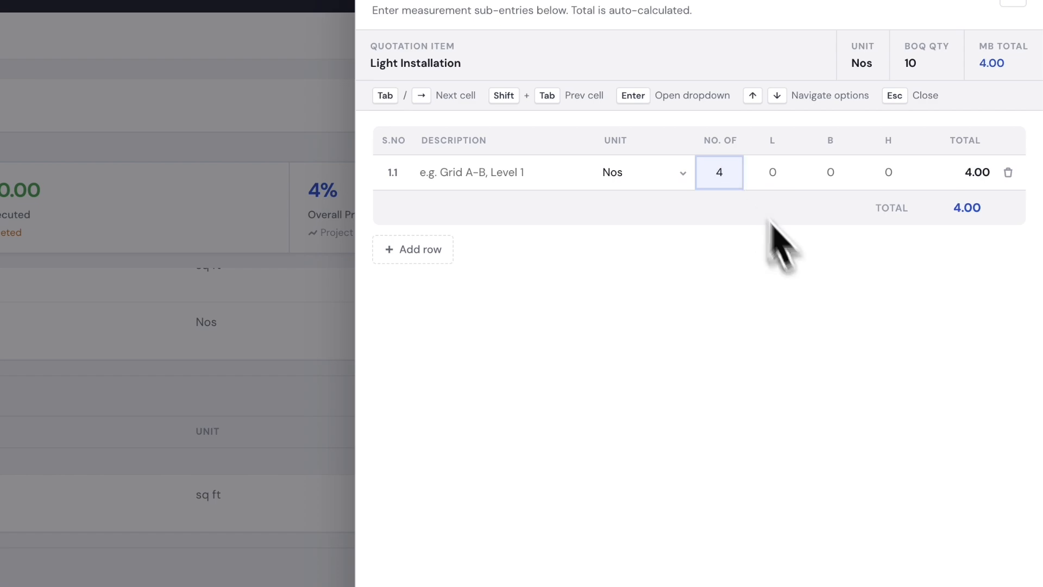
click(987, 568)
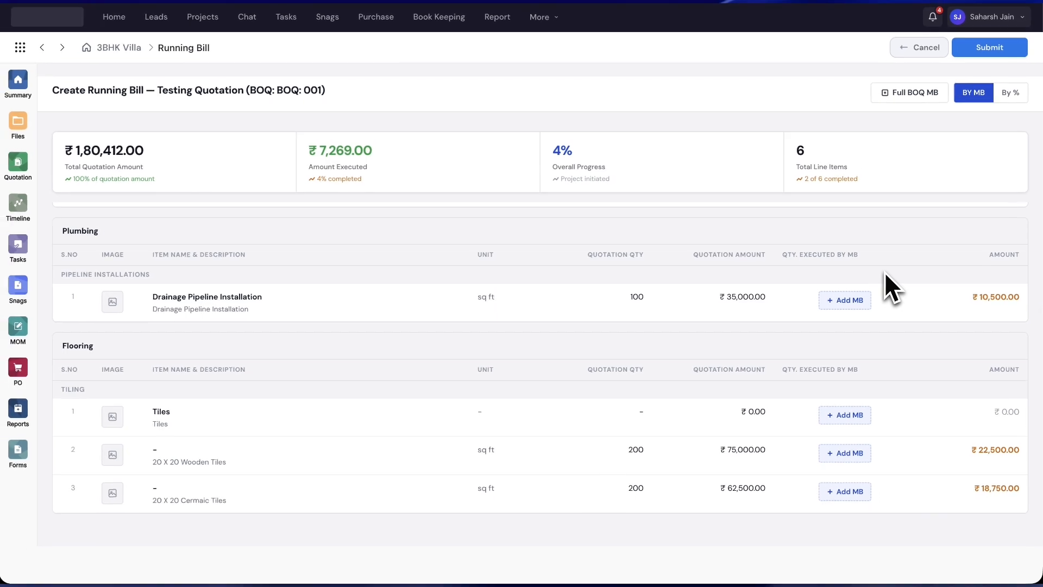
Step: Review the measurement rows of all items in the full BOQ measurement book and return to the running bill
scroll(884, 271, up, 3)
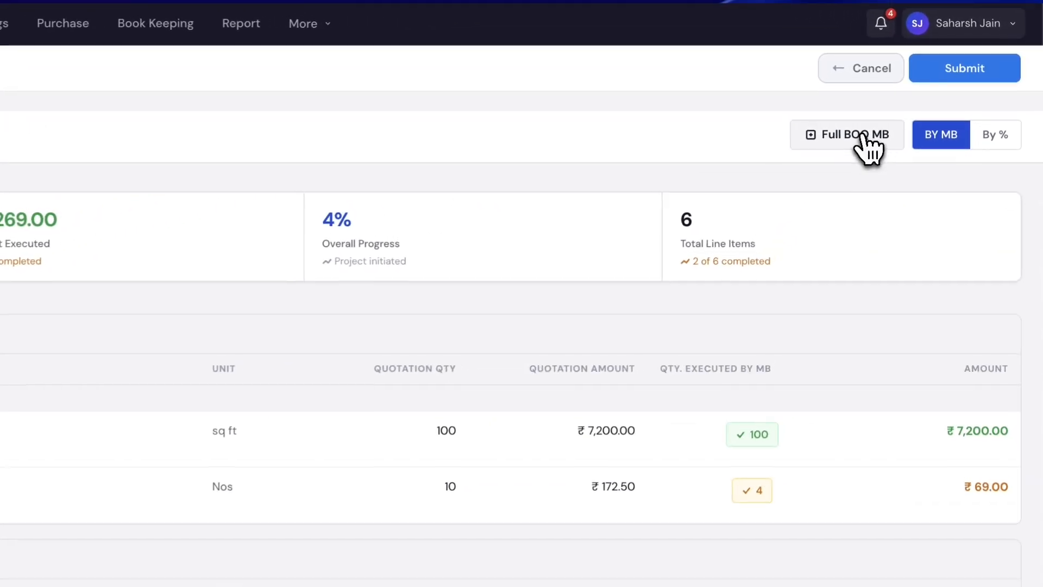
click(863, 137)
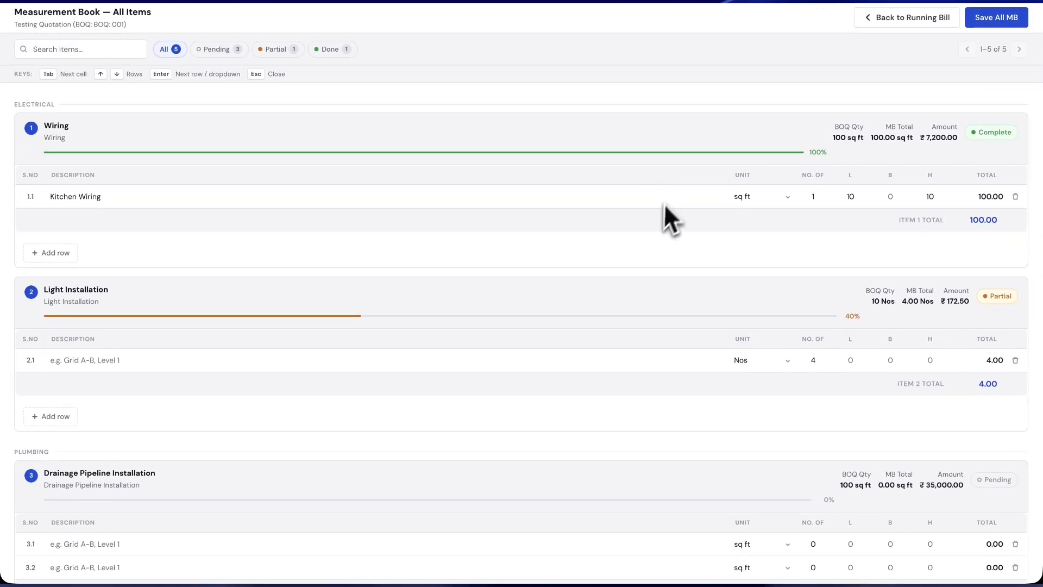
scroll(649, 228, down, 1)
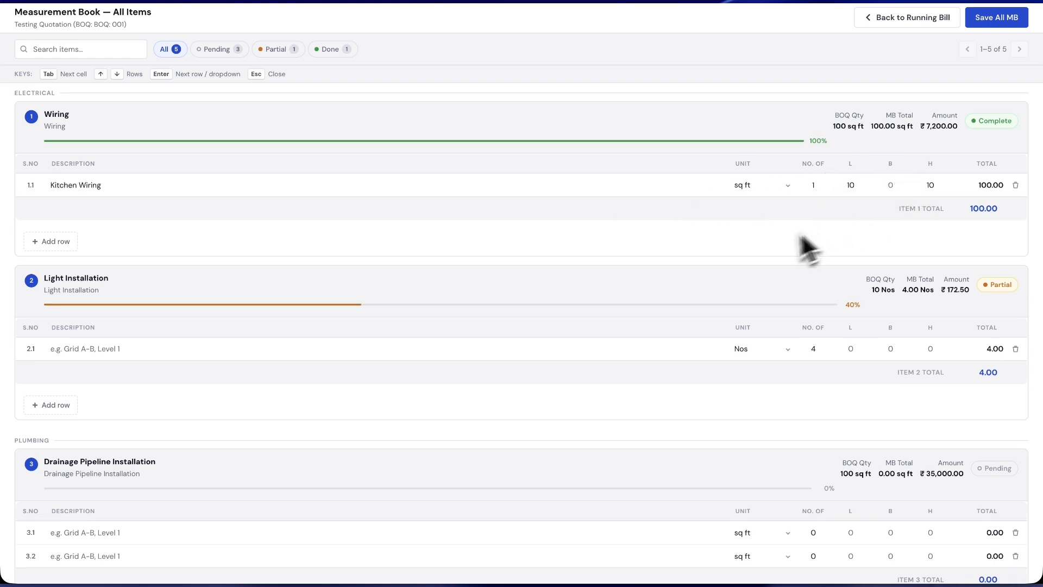
scroll(761, 245, down, 3)
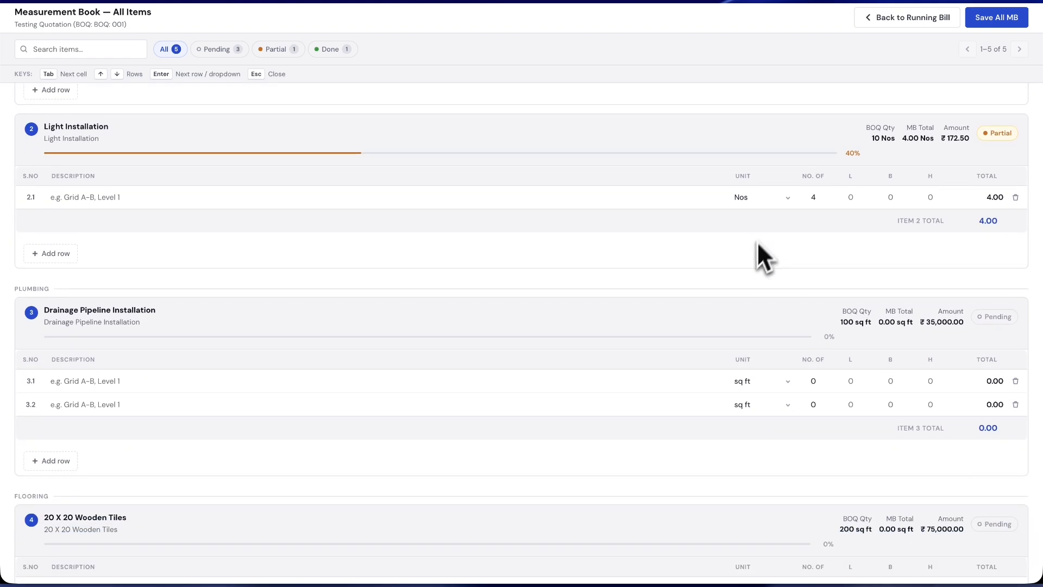
scroll(771, 255, down, 4)
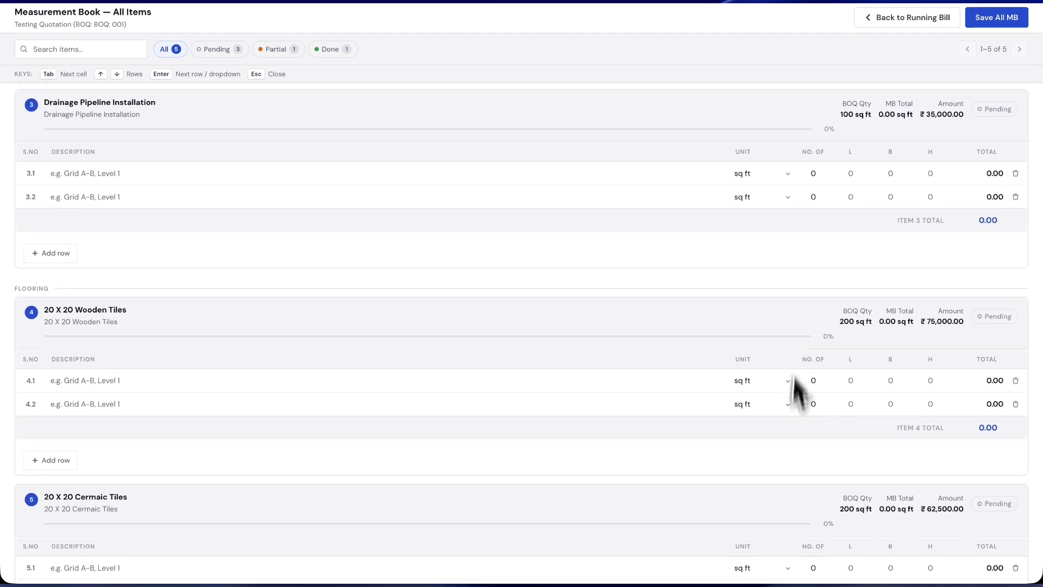
scroll(796, 413, down, 2)
scroll(793, 456, up, 10)
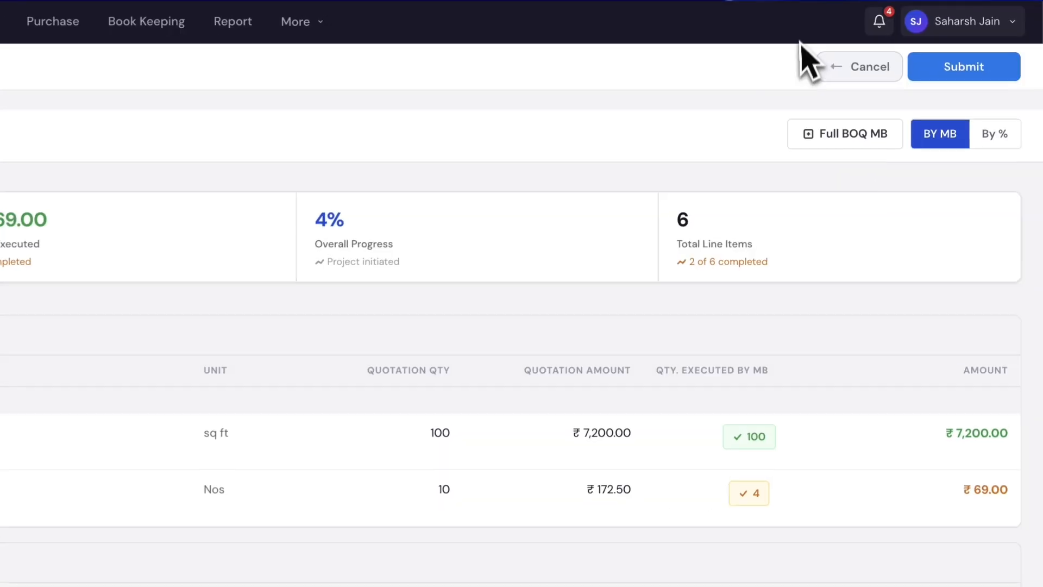
Step: Submit the new running bill and show the download formats available for the Testing Quotation's bill
click(934, 80)
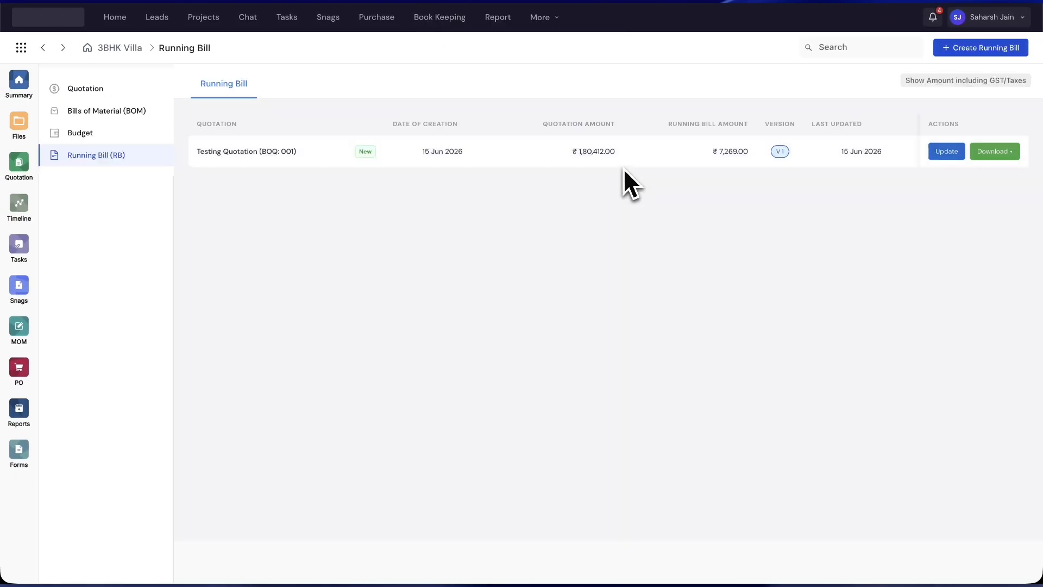
click(985, 170)
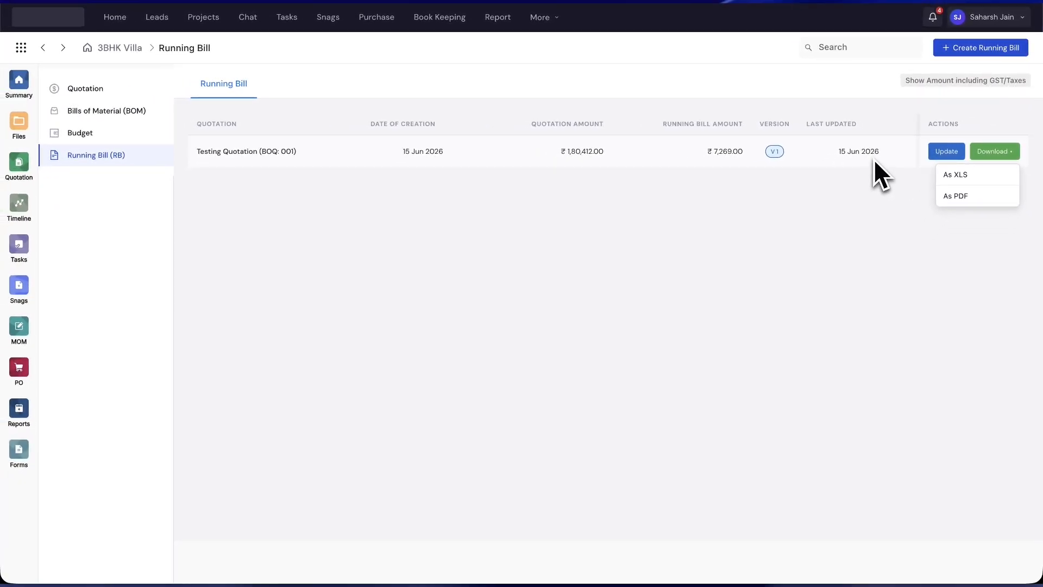
Step: Reopen the Testing Quotation's running bill for updating and name Drainage Pipeline Installation's two measurement rows Kitchen and Bedroom
click(946, 151)
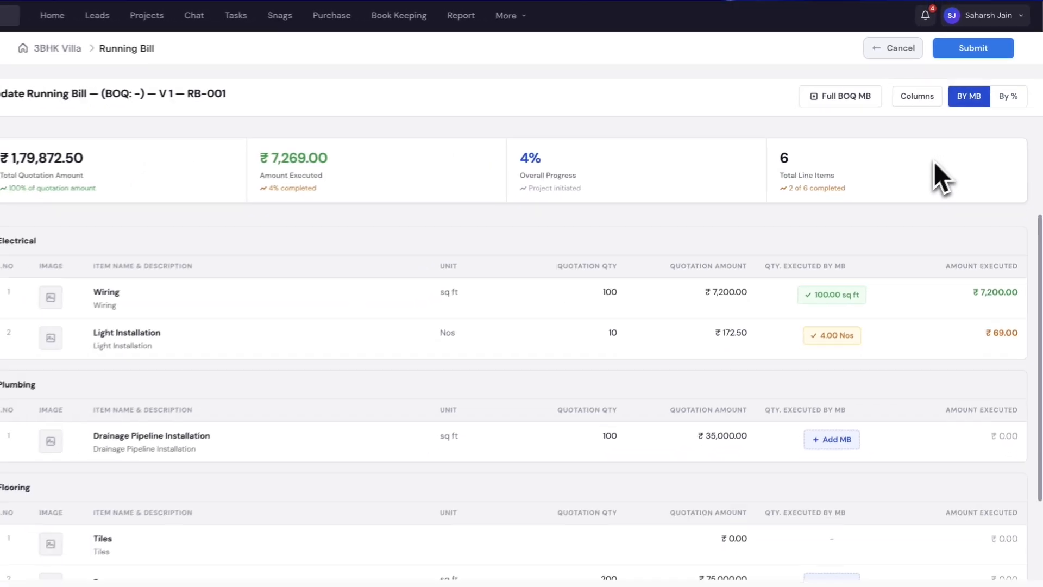
scroll(775, 307, down, 2)
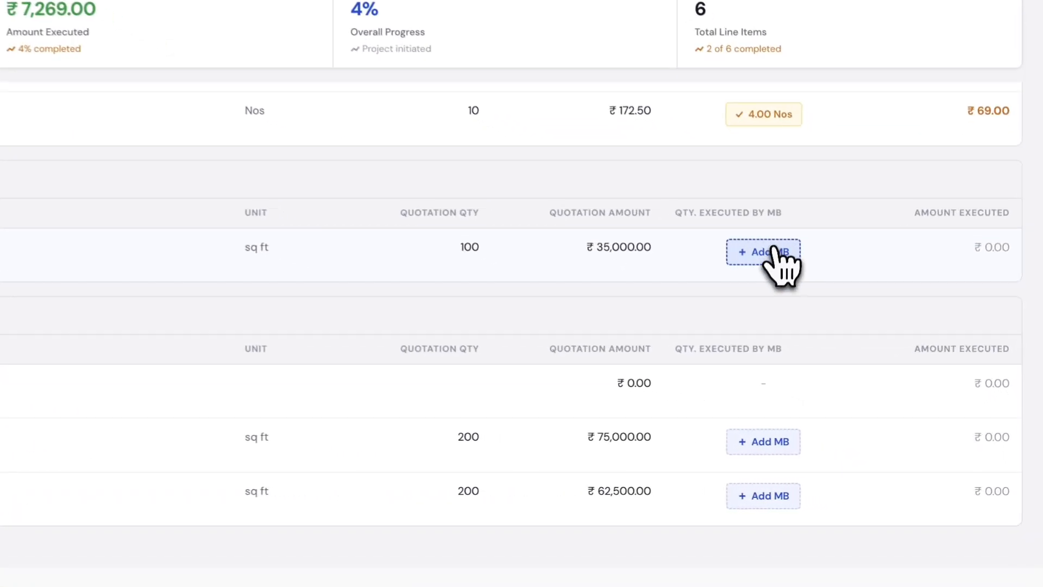
click(845, 319)
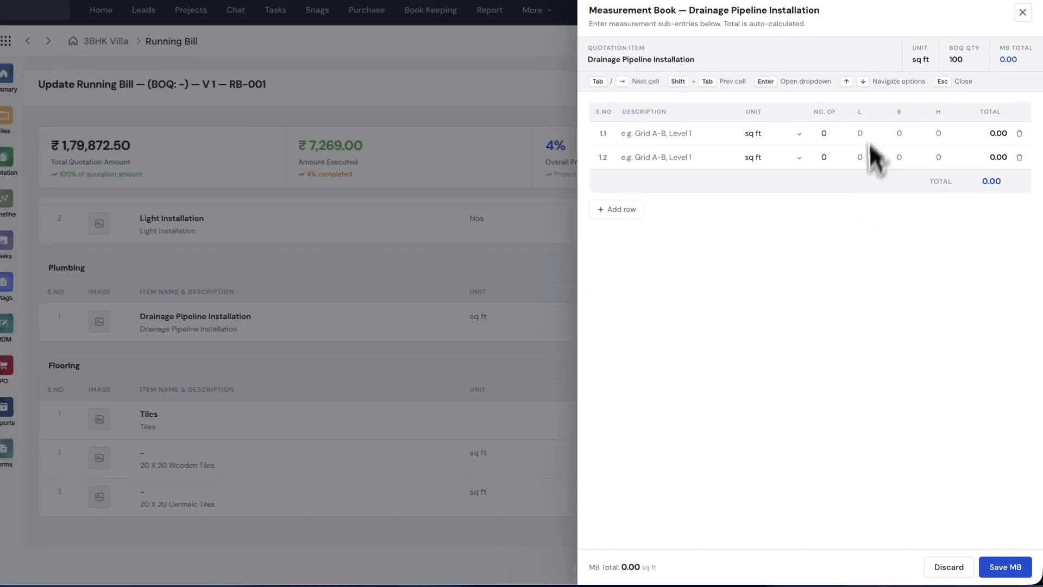
click(660, 75)
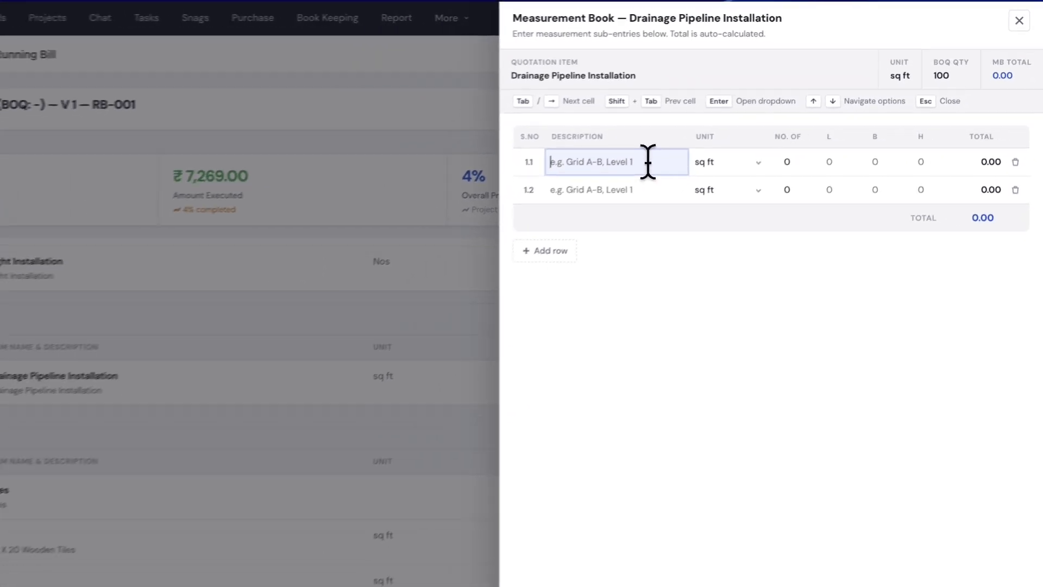
text(Kitchen)
click(578, 190)
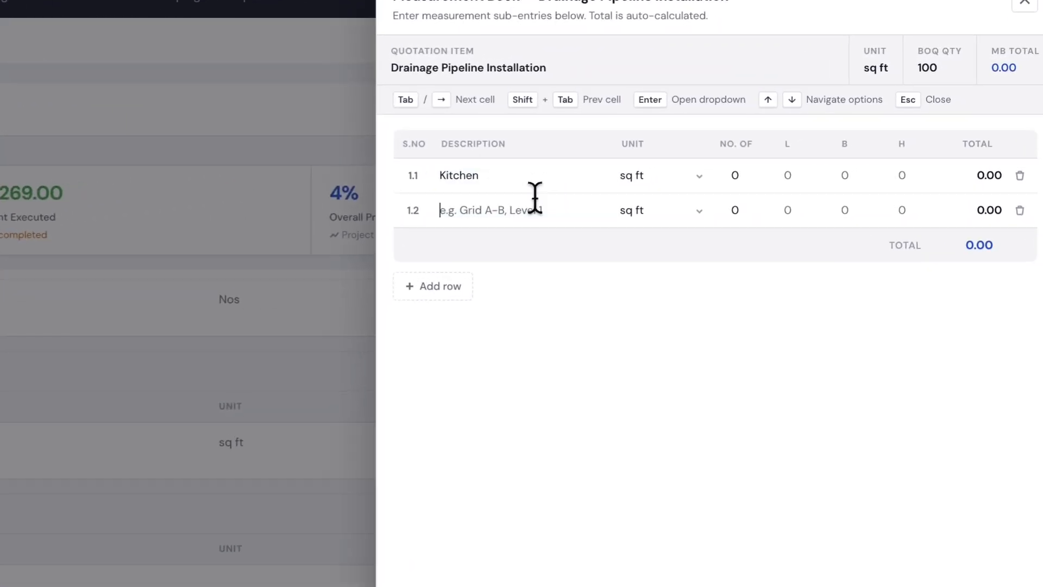
text(Bedroom)
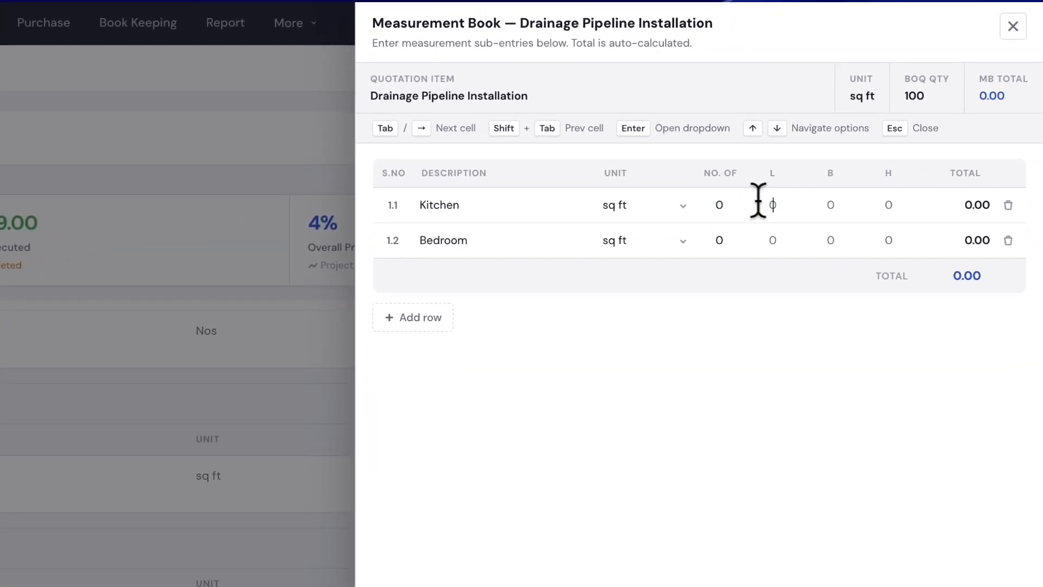
Step: Set Kitchen to number 1, length 10, height 5 and Bedroom to number 1, length 5, height 10, then save the measurement book
text(10)
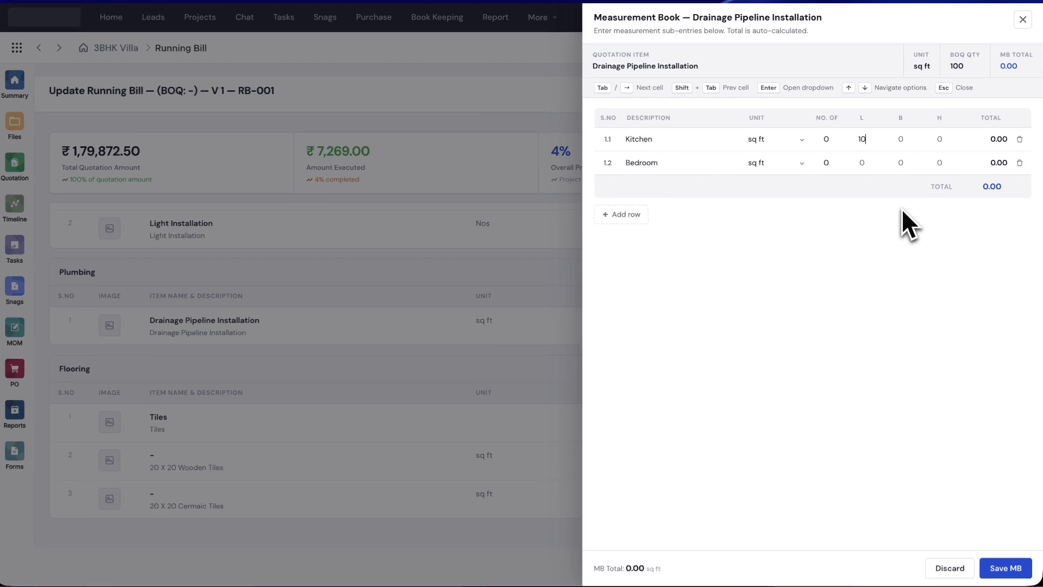
click(939, 140)
text(5)
click(863, 162)
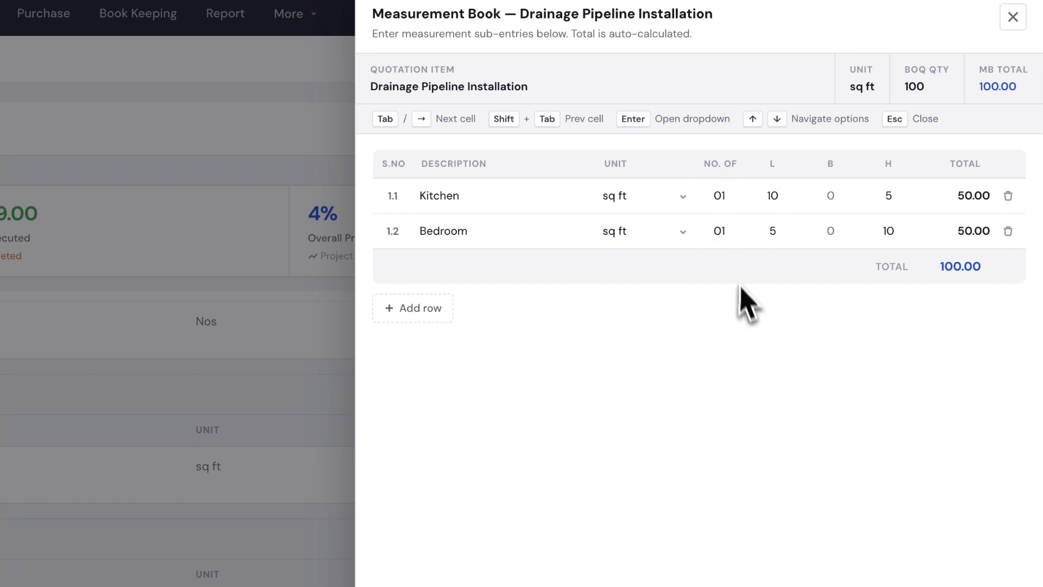
click(1003, 563)
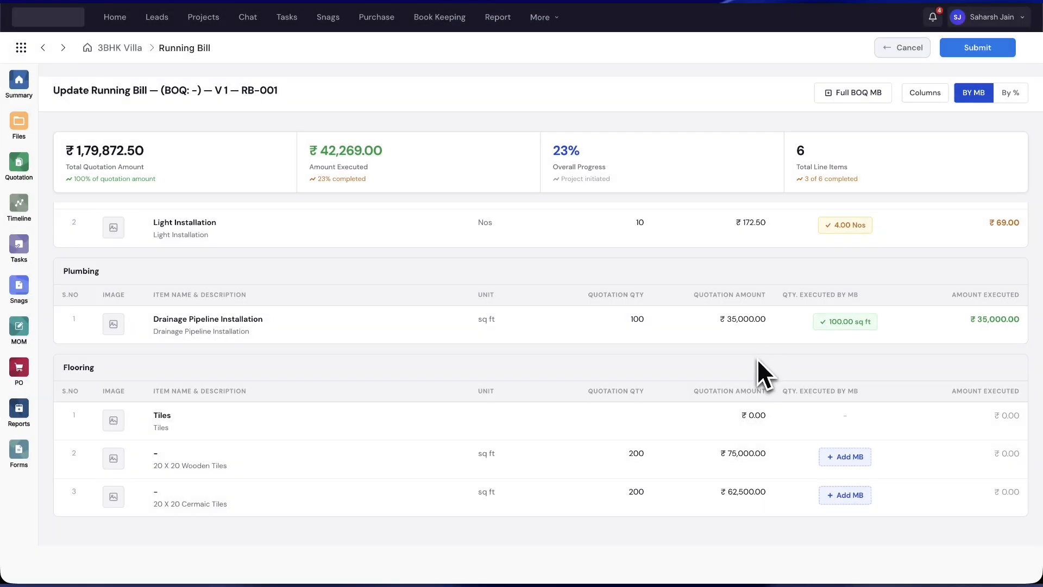
Step: Submit the updated running bill
scroll(757, 359, up, 3)
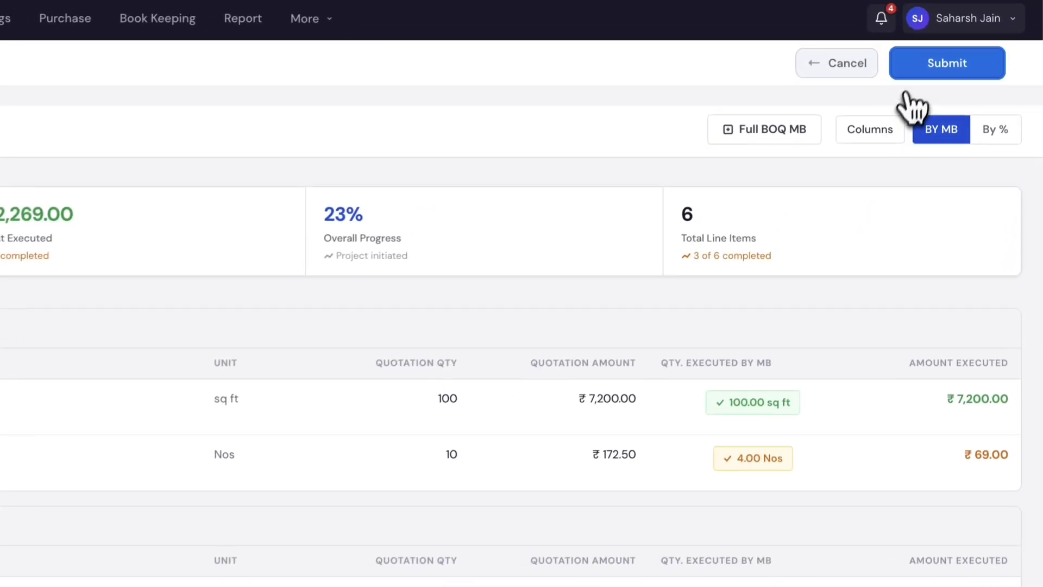
click(977, 47)
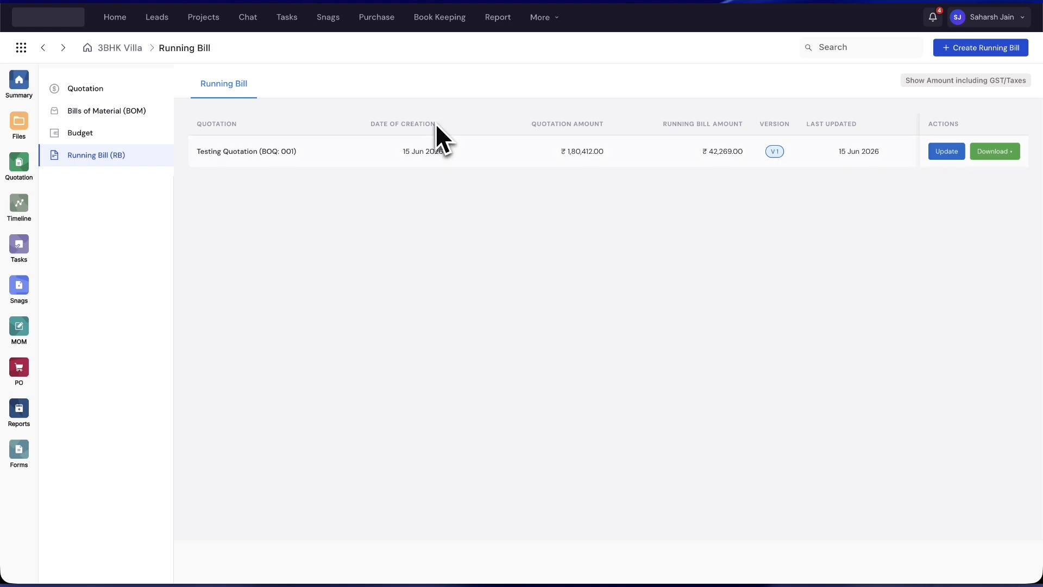
Step: Look over the project's quotation and budget pages and return to its running bill list
click(144, 124)
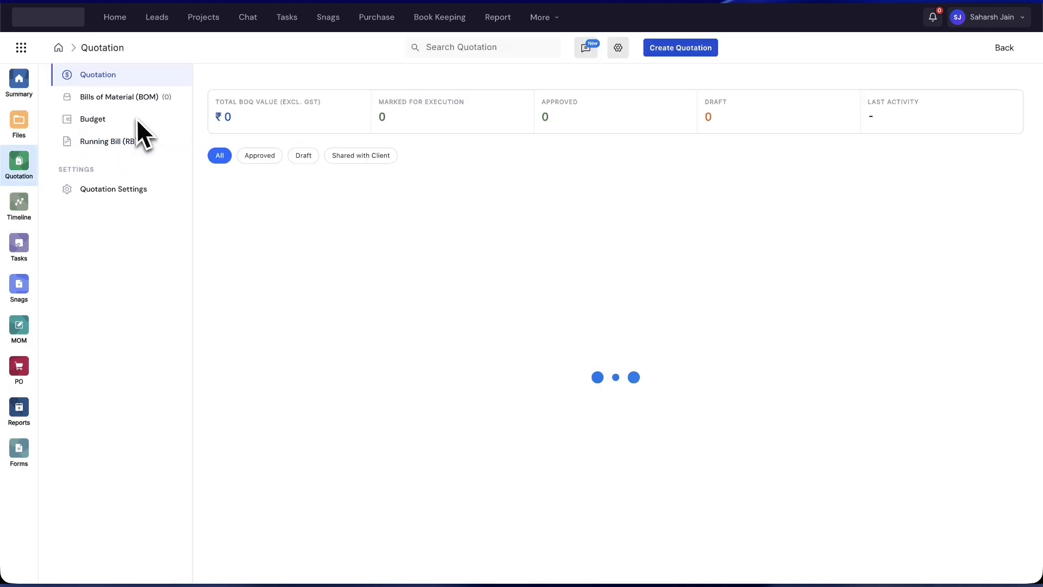
click(140, 121)
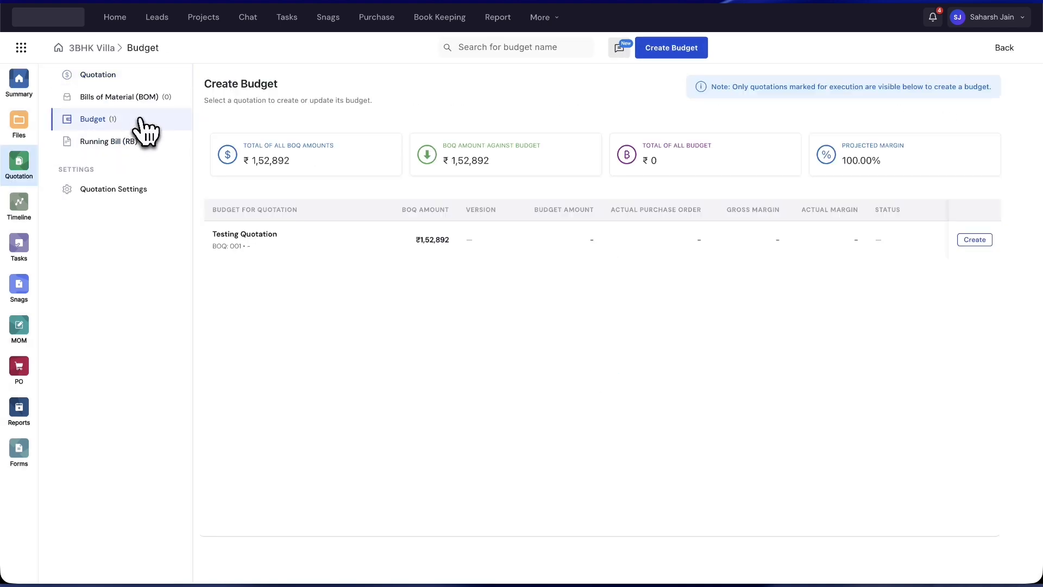
click(148, 144)
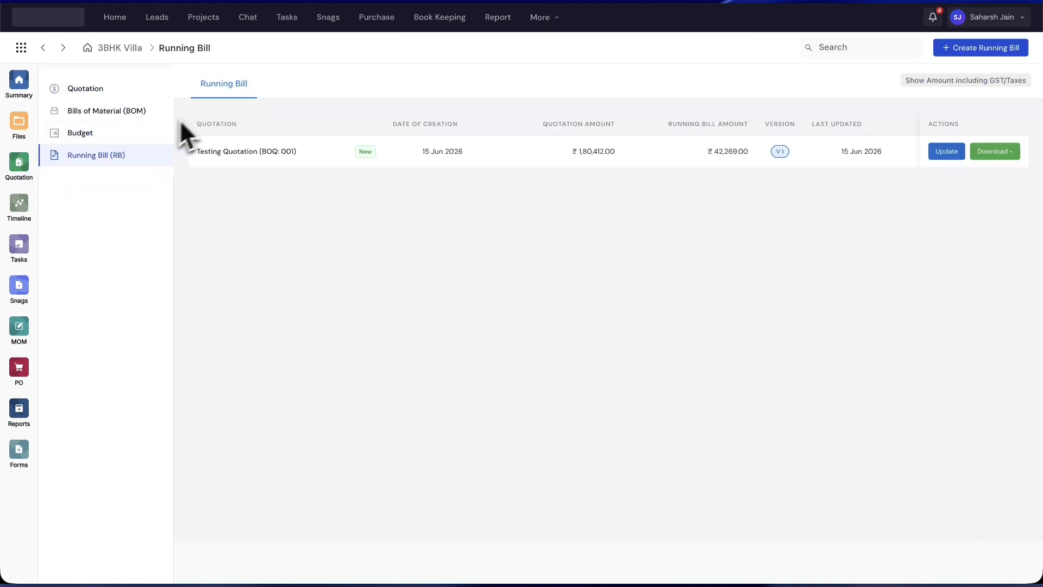